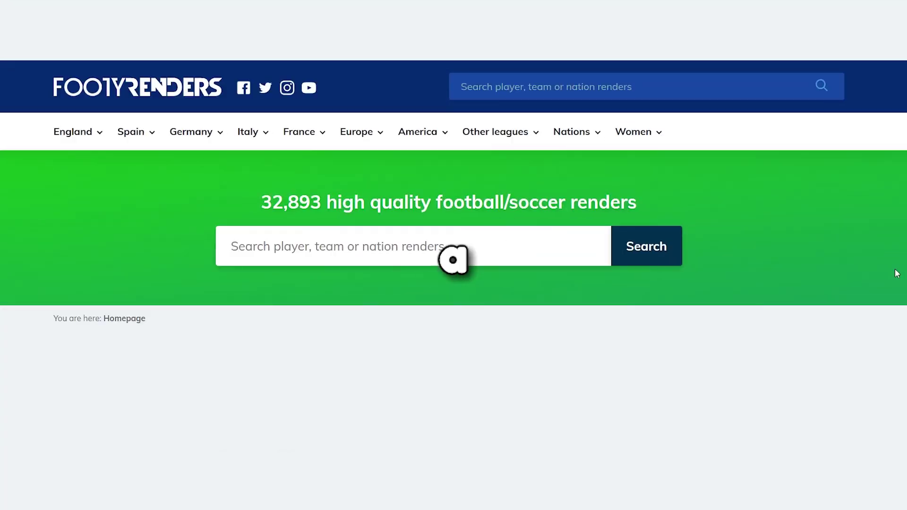
# Step: Browse down the FootyRenders gallery and open a Mbappé render's page
pyautogui.scroll(-10, 898, 274)
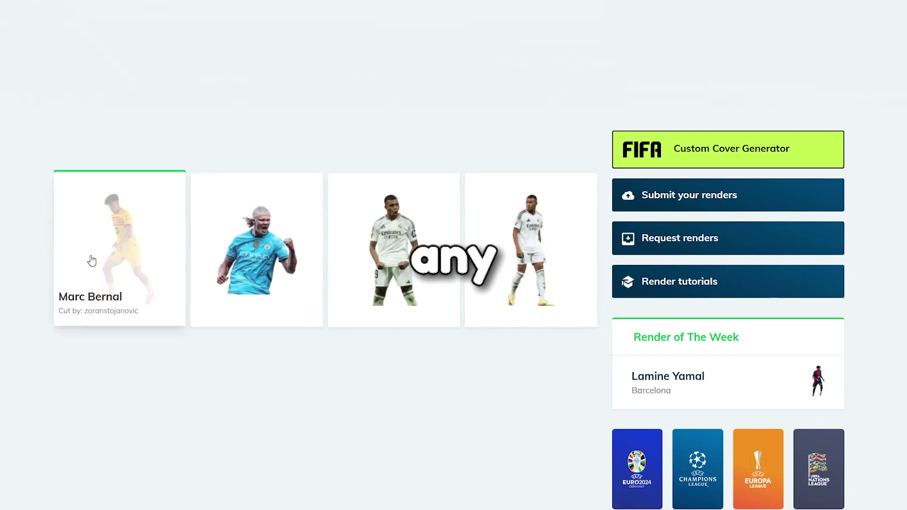
pyautogui.scroll(-13, 32, 263)
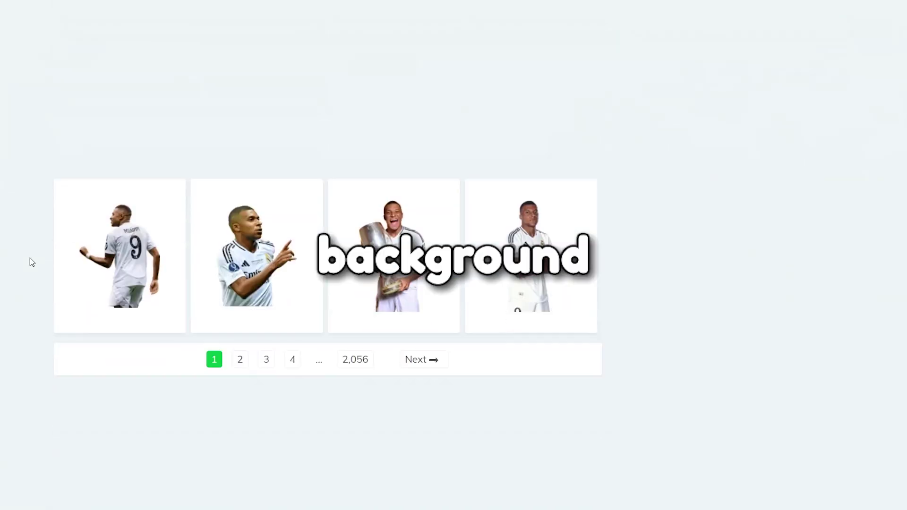
pyautogui.click(94, 270)
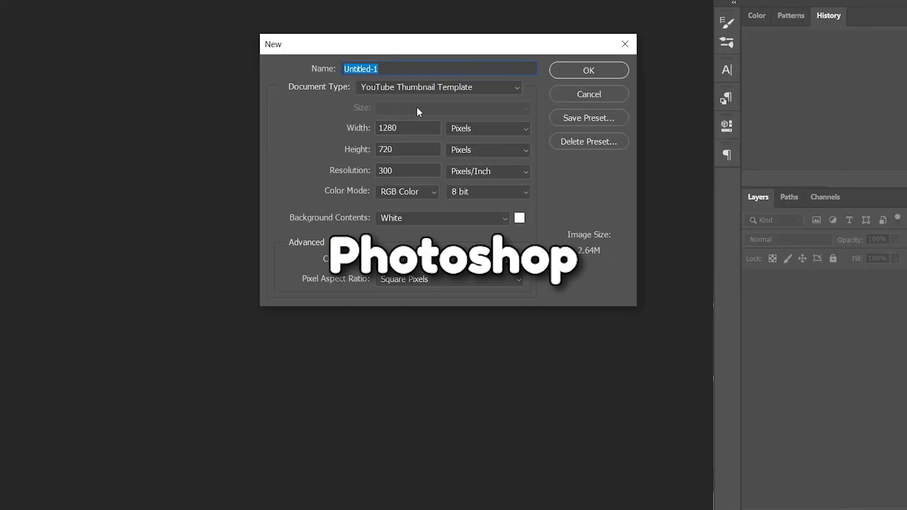
# Step: Name the document S2G, commit the Mbappe photo, lower its blacks and brush the adjustment onto his face
pyautogui.write('S2')
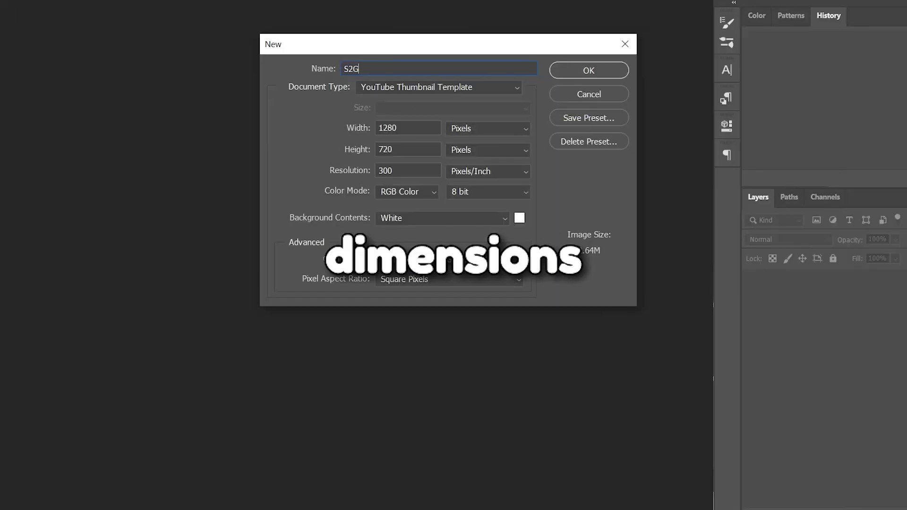
pyautogui.write('G')
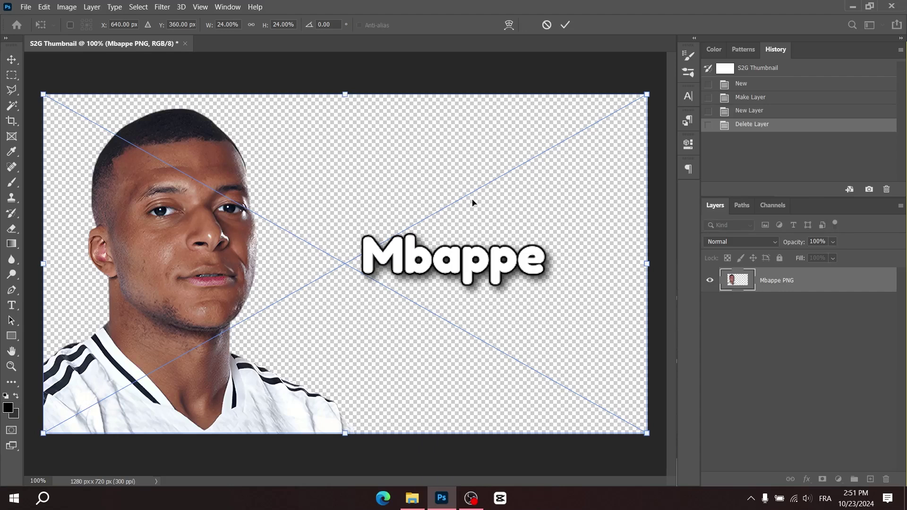
pyautogui.click(564, 26)
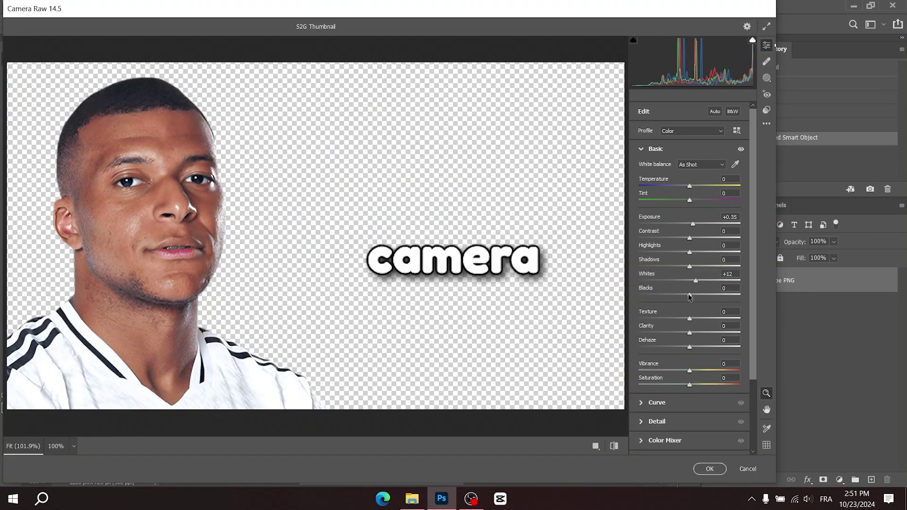
pyautogui.moveTo(729, 294); pyautogui.dragTo(713, 293)
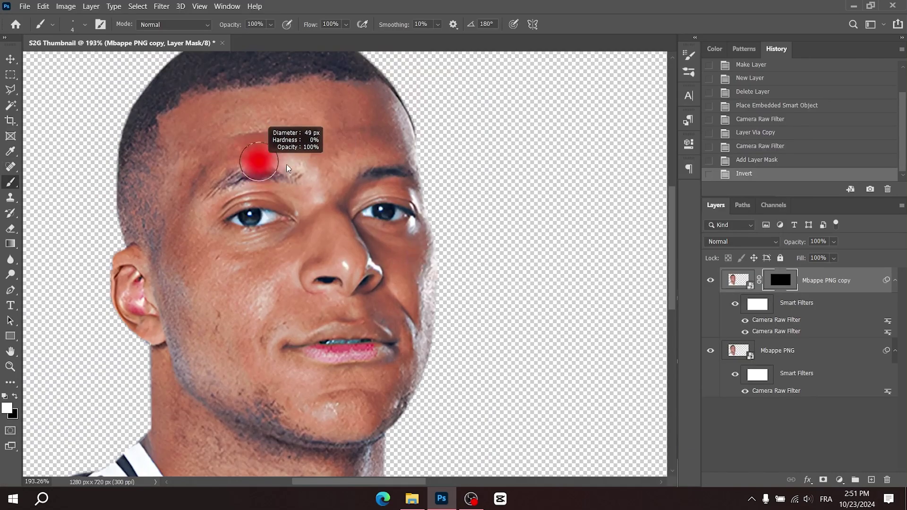
pyautogui.moveTo(340, 133); pyautogui.dragTo(321, 144)
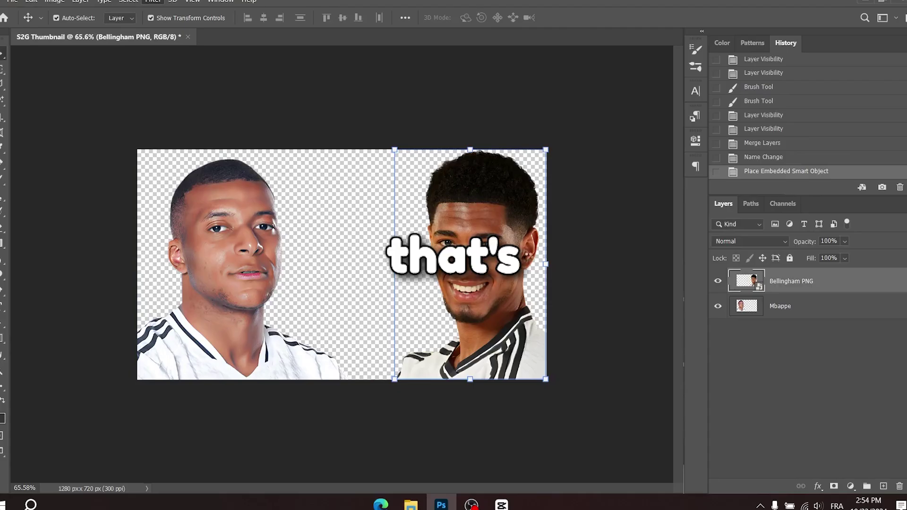
# Step: Brighten Bellingham in Camera Raw (exposure +0.45, shadows +31) and brush it onto his face
pyautogui.hotkey('ctrl', 'shift', 'a')
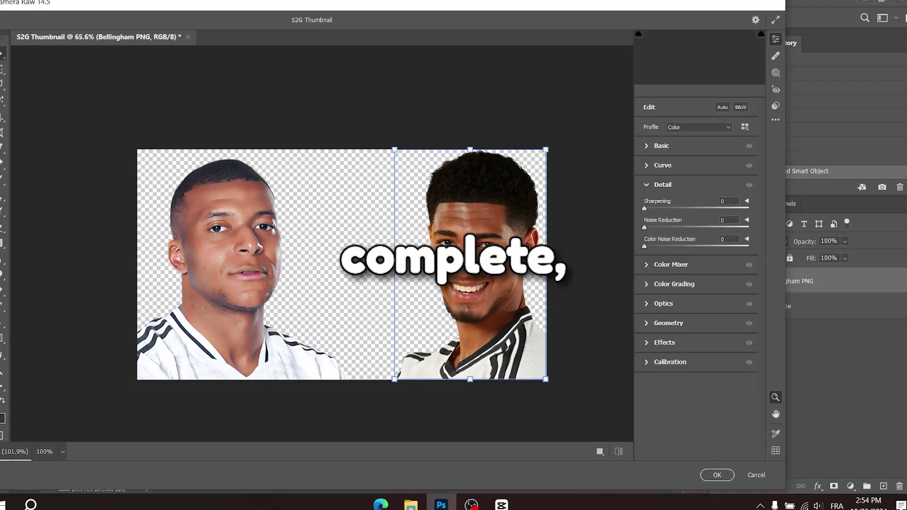
pyautogui.click(661, 145)
pyautogui.moveTo(696, 222); pyautogui.dragTo(700, 220)
pyautogui.moveTo(696, 268); pyautogui.dragTo(712, 267)
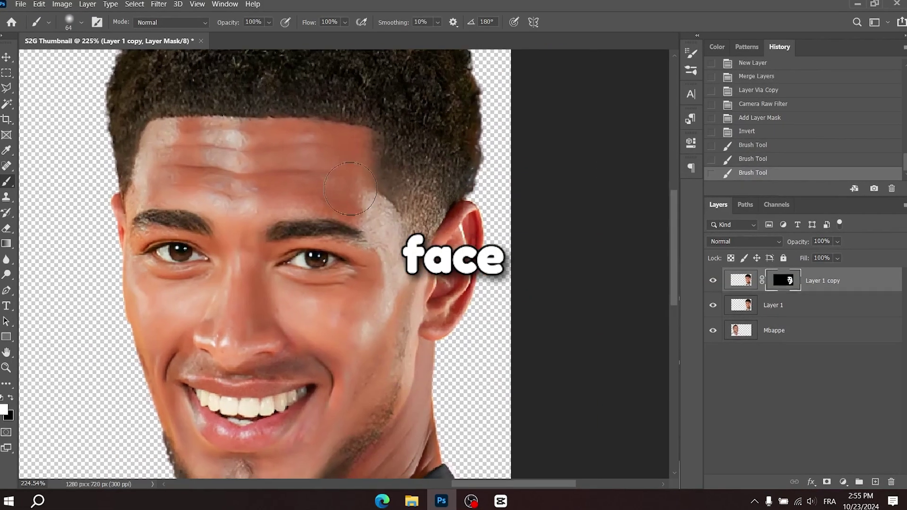
pyautogui.moveTo(152, 152); pyautogui.dragTo(156, 156)
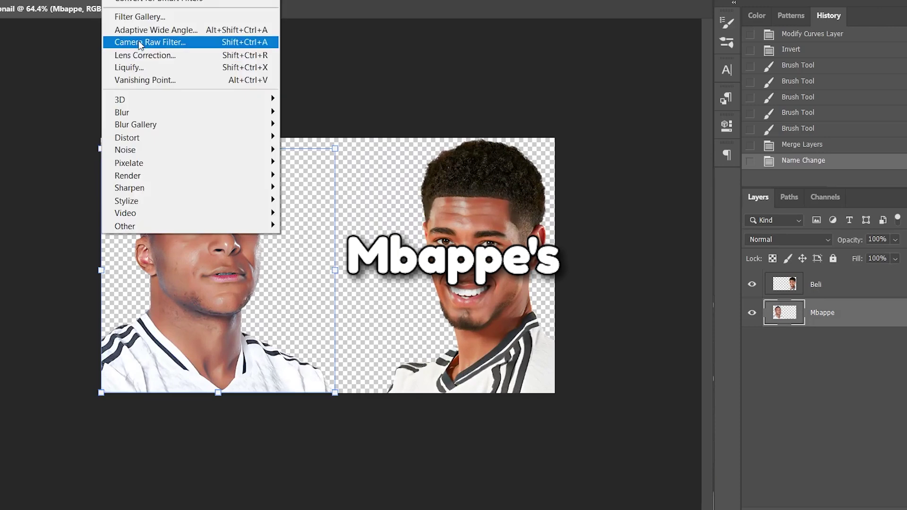
# Step: Raise Mbappe's orange saturation to +37 in Camera Raw's Color Mixer
pyautogui.click(162, 41)
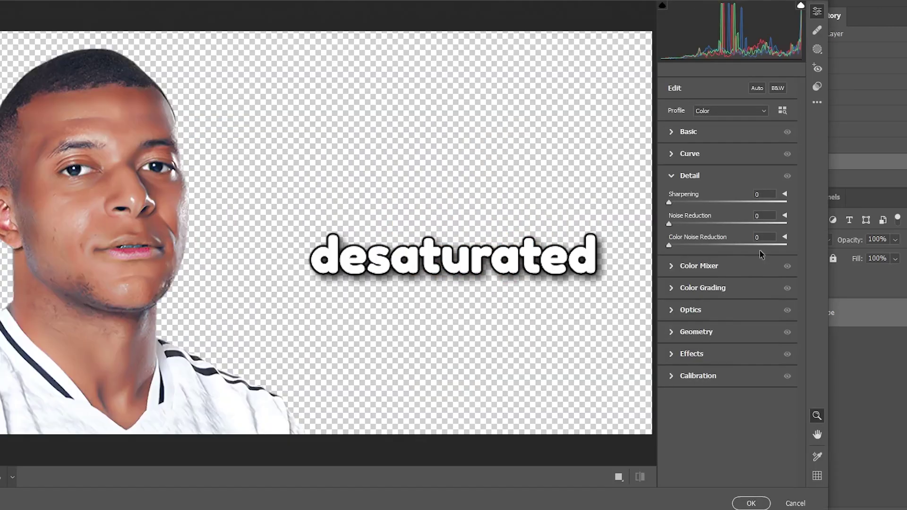
pyautogui.click(699, 265)
pyautogui.moveTo(728, 276)
pyautogui.mouseDown()
pyautogui.moveTo(749, 276)
pyautogui.moveTo(729, 282)
pyautogui.mouseUp()
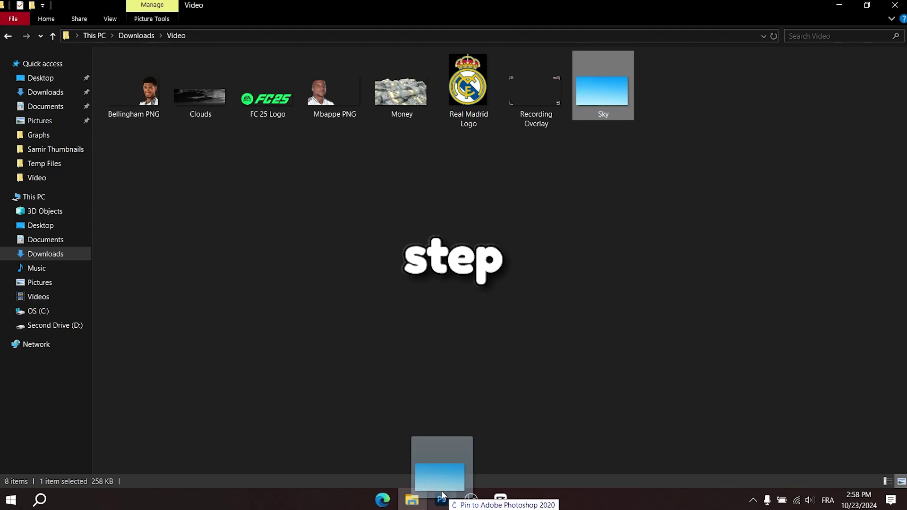
# Step: Place the Sky image, move its layer beneath the players, and shift it upward
pyautogui.moveTo(439, 494); pyautogui.dragTo(389, 302)
pyautogui.press('Return')
pyautogui.moveTo(775, 306); pyautogui.dragTo(775, 342)
pyautogui.moveTo(404, 290); pyautogui.dragTo(407, 197)
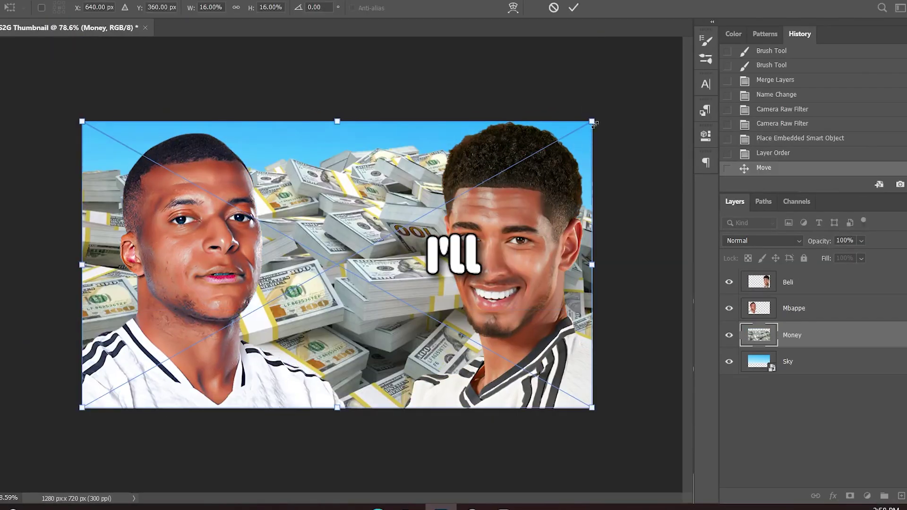
# Step: Position the money stacks on the left and duplicate a copy onto the right side
pyautogui.moveTo(593, 122); pyautogui.dragTo(325, 255)
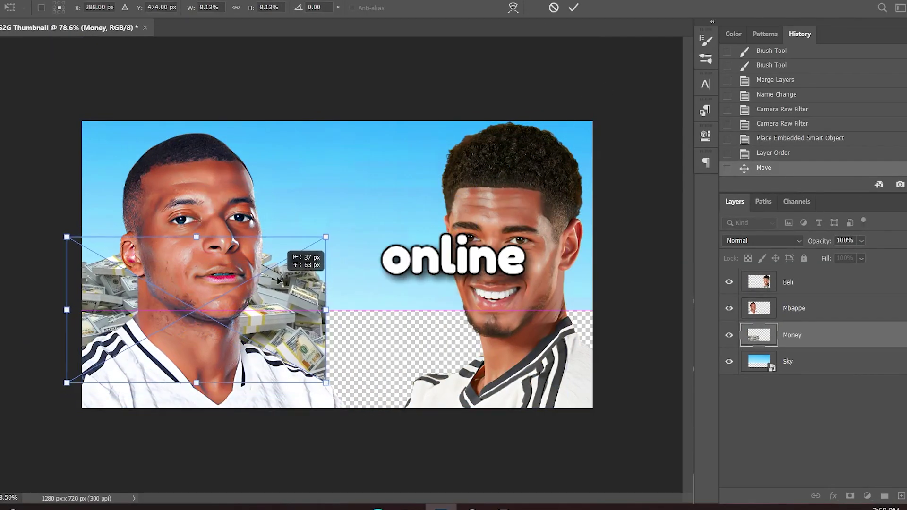
pyautogui.click(574, 7)
pyautogui.hotkey('ctrl', 'j')
pyautogui.hotkey('ctrl', 't')
pyautogui.moveTo(213, 302); pyautogui.dragTo(466, 303)
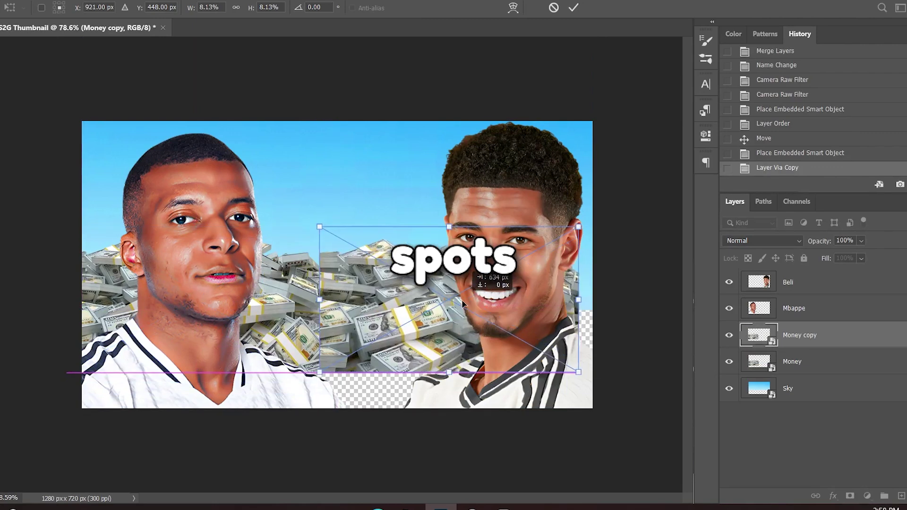
pyautogui.press('Return')
pyautogui.hotkey('ctrl', 'j')
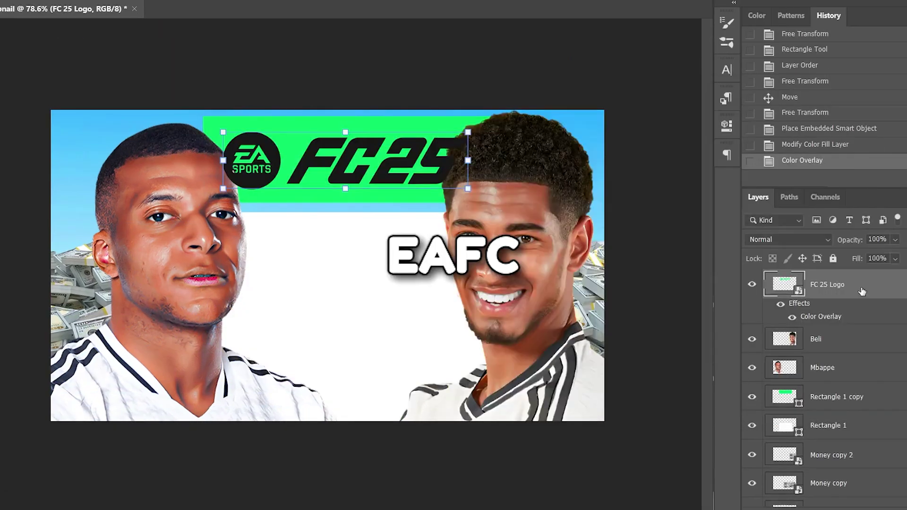
# Step: Stack the FC 25 Logo beneath the players and give the white panel a drop shadow
pyautogui.moveTo(863, 292); pyautogui.dragTo(842, 382)
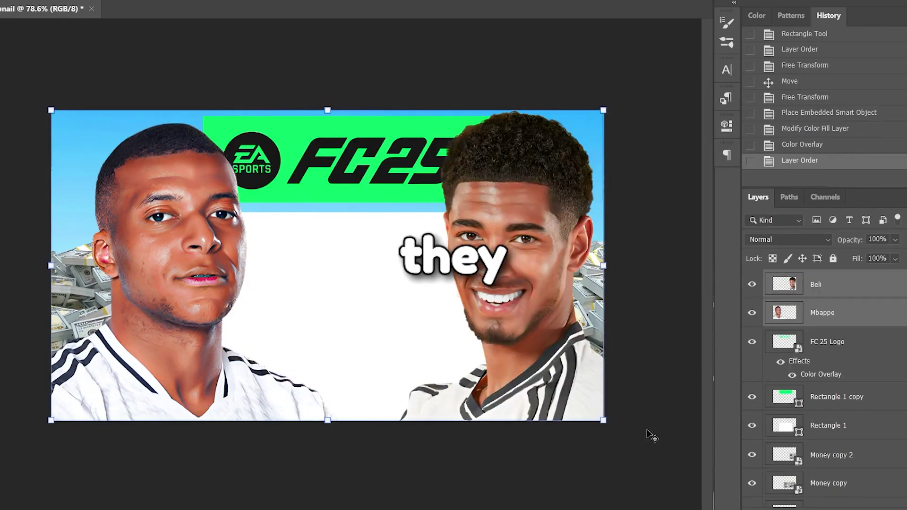
pyautogui.click(398, 287)
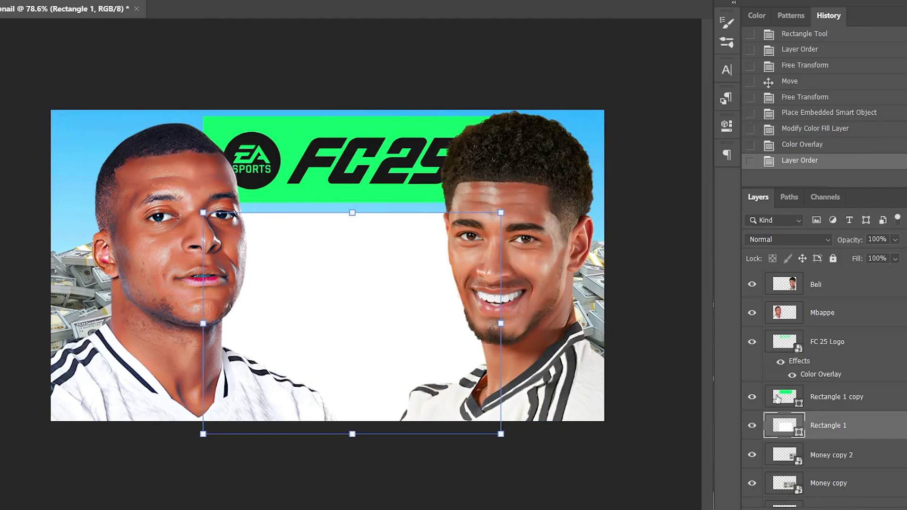
pyautogui.doubleClick(900, 428)
pyautogui.click(552, 351)
pyautogui.press('Return')
pyautogui.moveTo(800, 472); pyautogui.dragTo(821, 394)
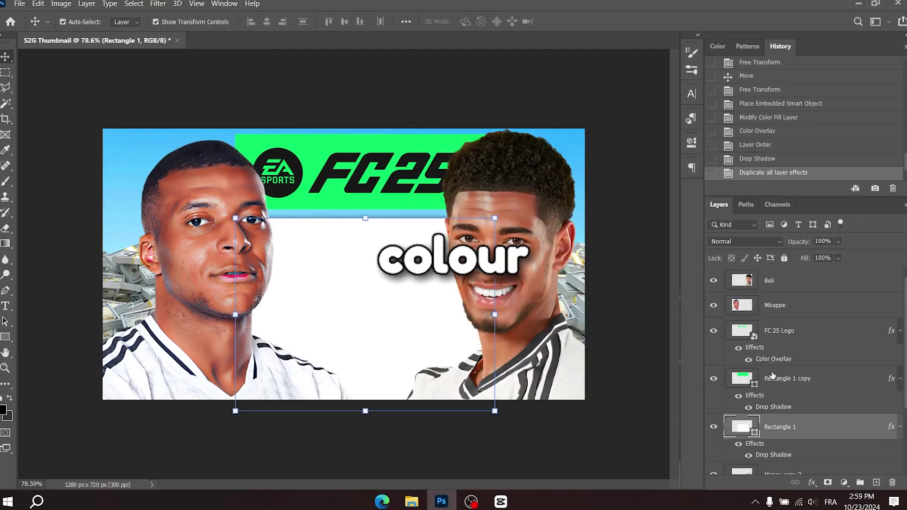
# Step: Add a drop shadow to the green banner and copy its effects to another layer
pyautogui.click(773, 376)
pyautogui.scroll(-5, 409, 329)
pyautogui.scroll(3, 408, 329)
pyautogui.doubleClick(860, 379)
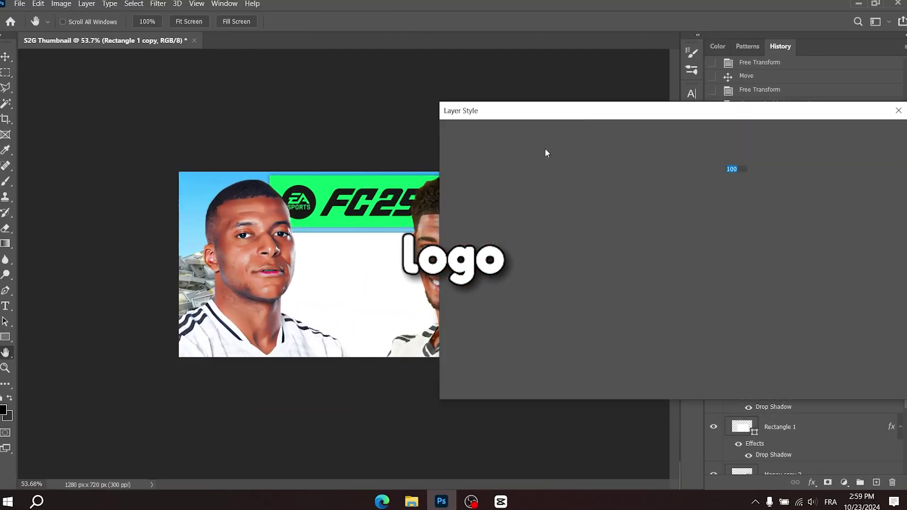
pyautogui.press('Return')
pyautogui.moveTo(892, 379); pyautogui.dragTo(754, 430)
pyautogui.scroll(3, 387, 119)
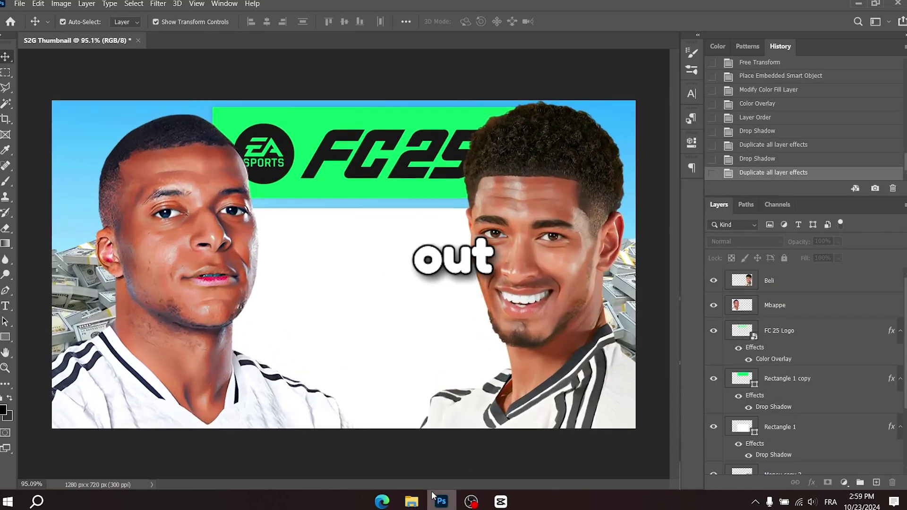
# Step: Place the Clouds image at the top, scaled down, below the players with Screen blending
pyautogui.click(412, 501)
pyautogui.moveTo(196, 95); pyautogui.dragTo(407, 239)
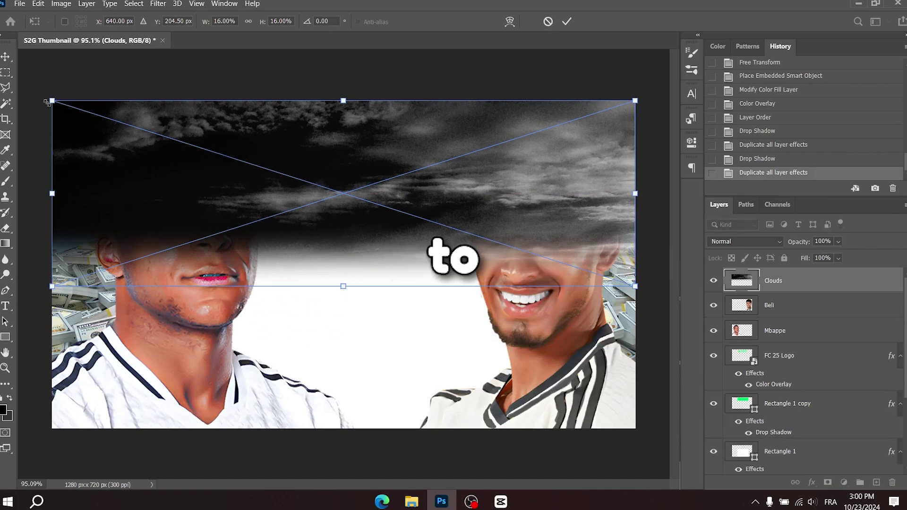
pyautogui.moveTo(47, 102); pyautogui.dragTo(132, 124)
pyautogui.moveTo(314, 159); pyautogui.dragTo(313, 140)
pyautogui.click(567, 22)
pyautogui.moveTo(792, 287); pyautogui.dragTo(756, 449)
pyautogui.click(767, 242)
pyautogui.click(757, 288)
# Step: Duplicate the clouds, flip the copy horizontally, and move it 174 px left
pyautogui.hotkey('ctrl', 'j')
pyautogui.hotkey('ctrl', 't')
pyautogui.rightClick(494, 195)
pyautogui.click(511, 377)
pyautogui.moveTo(486, 200); pyautogui.dragTo(404, 191)
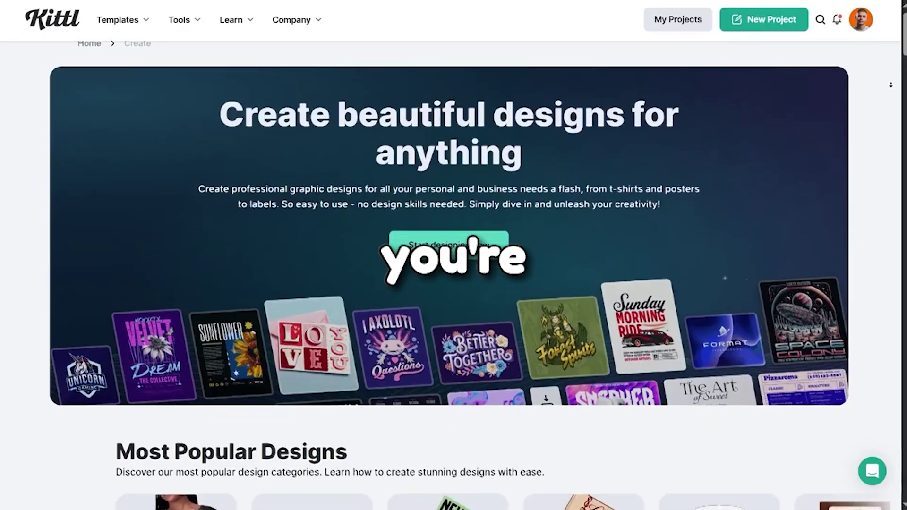
# Step: Search Kittl for YouTube thumbnail templates and scroll through the results
pyautogui.scroll(-10, 454, 255)
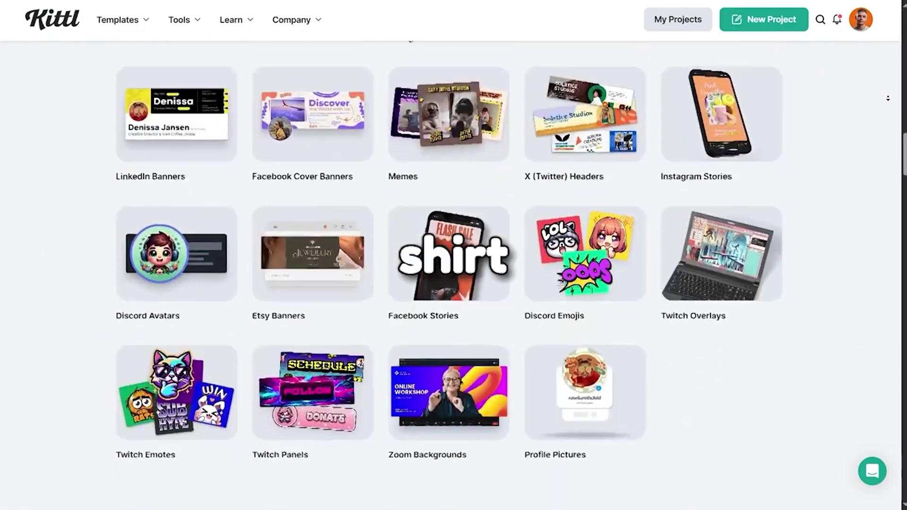
pyautogui.scroll(-10, 454, 256)
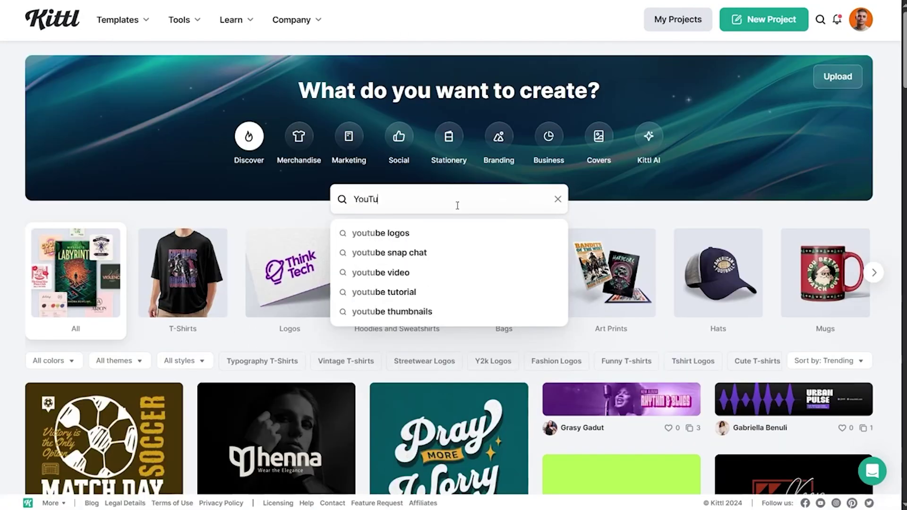
pyautogui.write('hu')
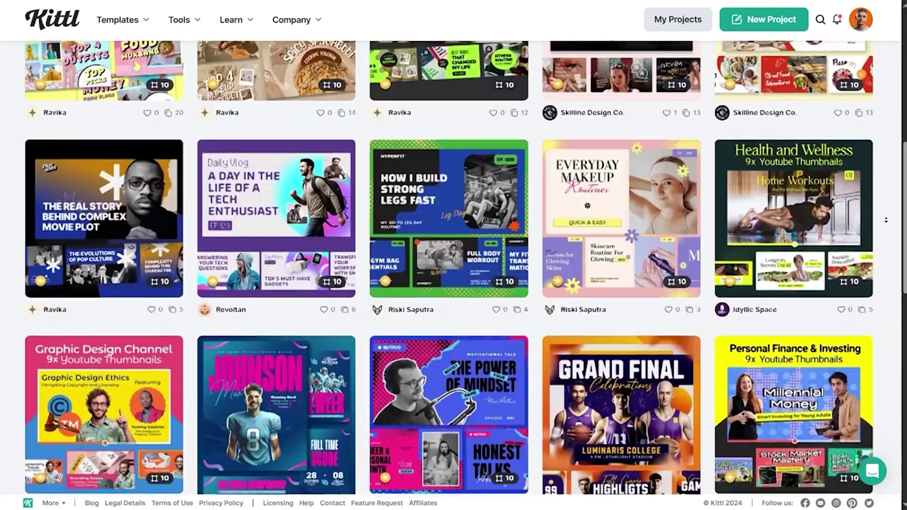
pyautogui.scroll(-5, 887, 220)
pyautogui.scroll(-3, 886, 221)
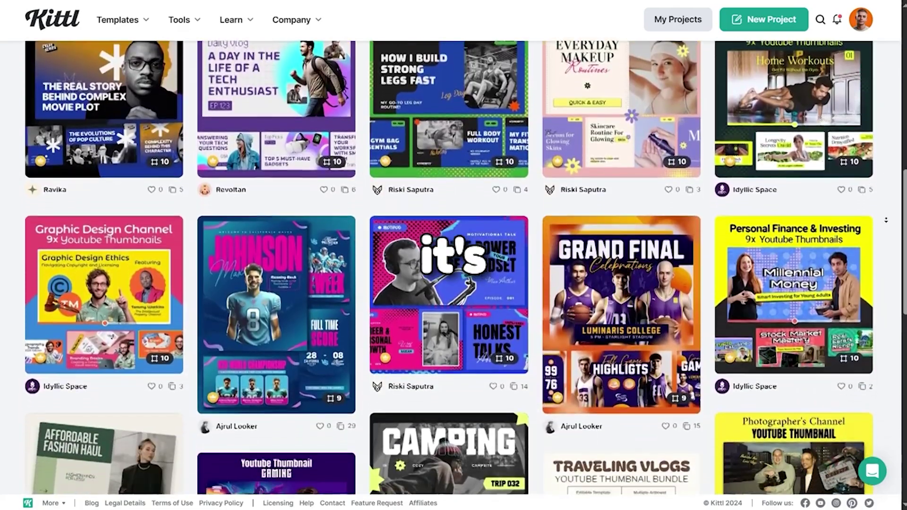
pyautogui.scroll(-2, 887, 220)
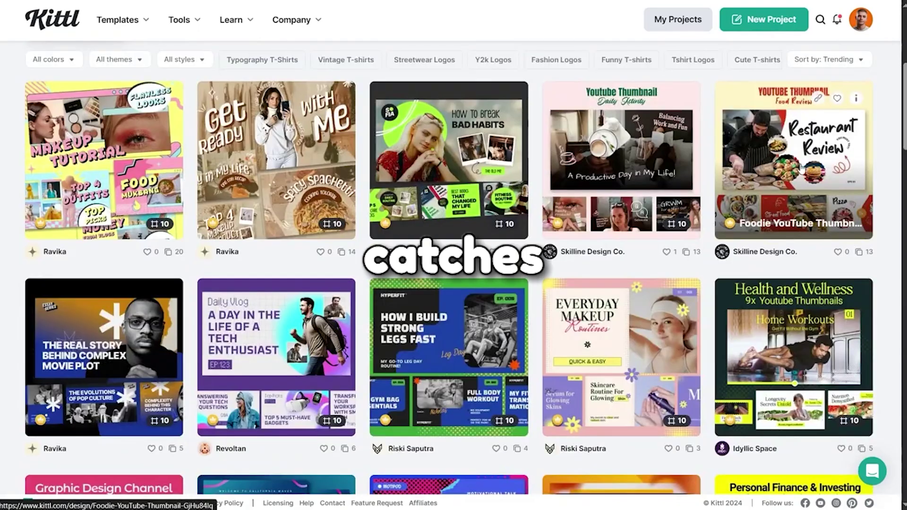
# Step: Open the Foodie template and edit its photo, title, 'playstation 5' subtitle and EPS 15 label
pyautogui.click(759, 179)
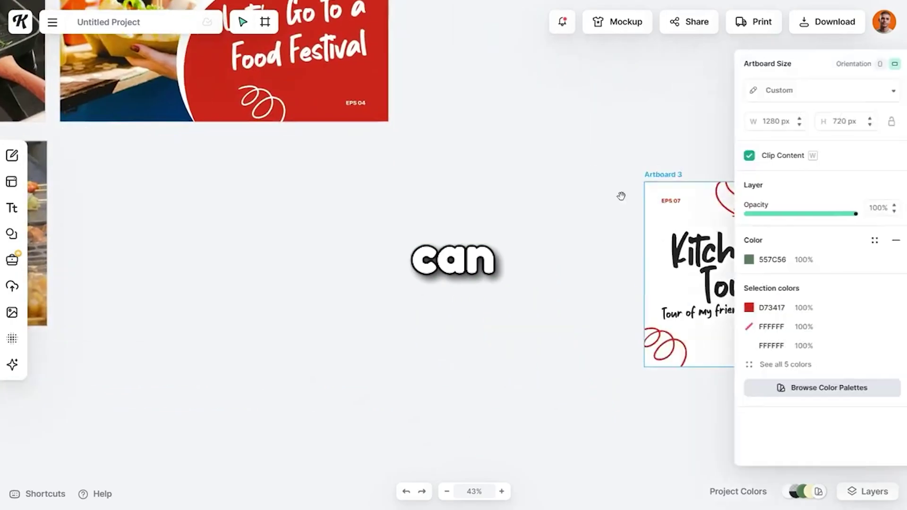
pyautogui.click(274, 238)
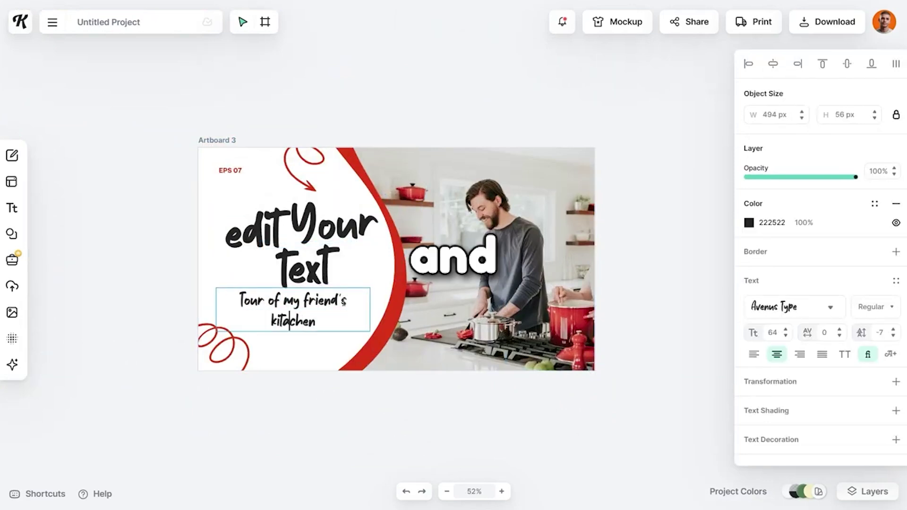
pyautogui.click(477, 353)
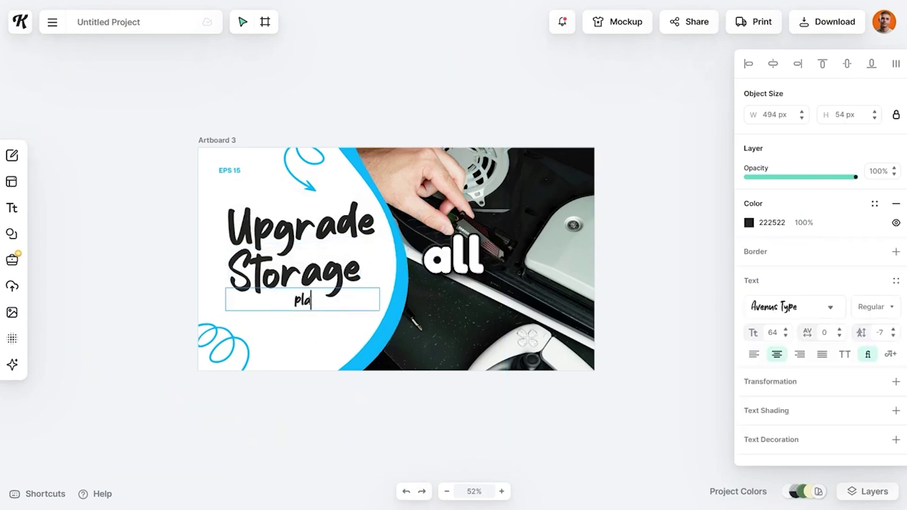
pyautogui.moveTo(259, 302); pyautogui.dragTo(260, 303)
pyautogui.doubleClick(228, 168)
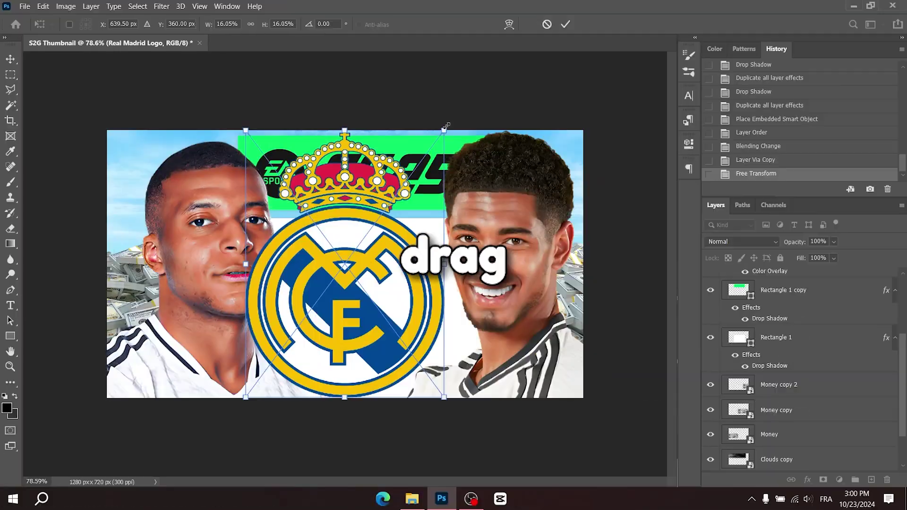
# Step: Shrink and centre the Real Madrid logo between the players in Photoshop
pyautogui.moveTo(358, 260); pyautogui.dragTo(400, 280)
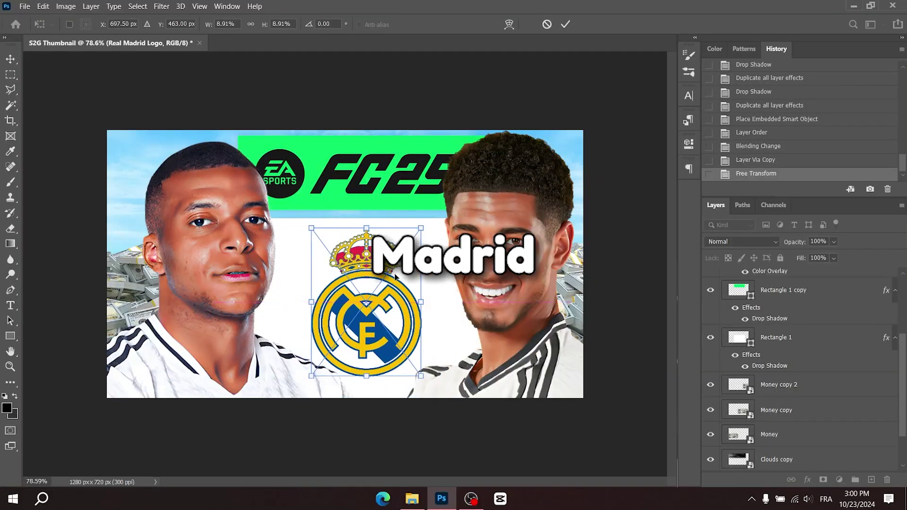
pyautogui.press('Return')
pyautogui.scroll(3, 793, 271)
# Step: Move the Real Madrid logo below Mbappe and draw a dark, rotated triangle left of it
pyautogui.moveTo(793, 271); pyautogui.dragTo(785, 340)
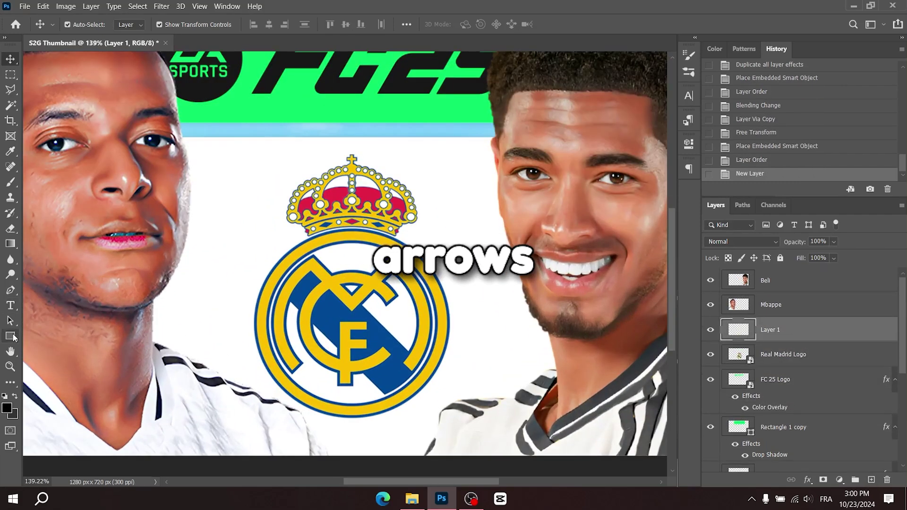
pyautogui.rightClick(10, 336)
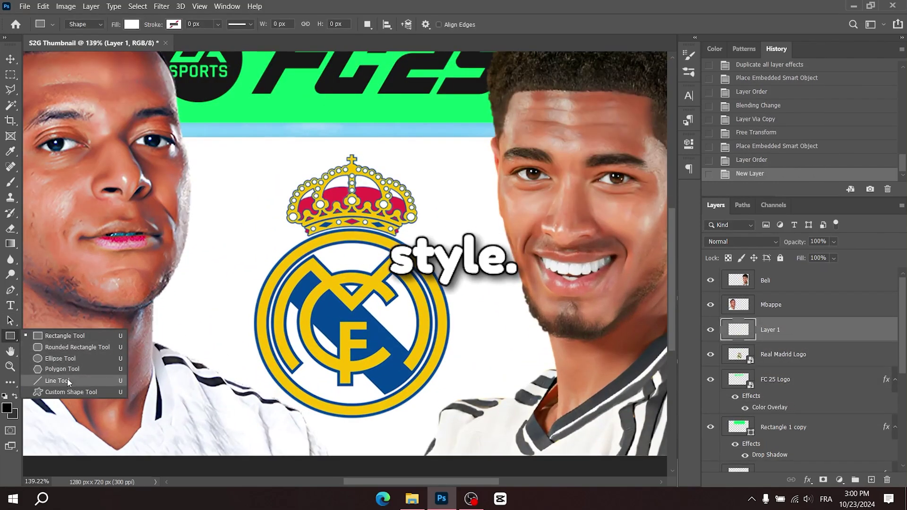
pyautogui.click(62, 369)
pyautogui.moveTo(252, 258); pyautogui.dragTo(253, 258)
pyautogui.click(132, 24)
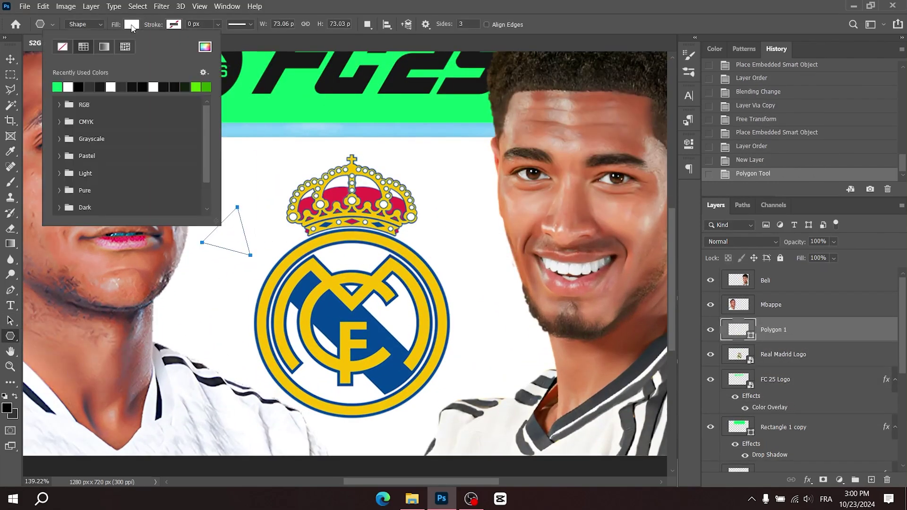
pyautogui.click(204, 46)
pyautogui.click(862, 161)
pyautogui.hotkey('ctrl', 't')
pyautogui.moveTo(373, 215); pyautogui.dragTo(214, 82)
pyautogui.moveTo(224, 242); pyautogui.dragTo(526, 282)
pyautogui.press('Return')
# Step: Mirror a triangle copy to the other side and distribute logo and triangles evenly
pyautogui.hotkey('ctrl', 't')
pyautogui.rightClick(539, 282)
pyautogui.click(591, 272)
pyautogui.click(585, 24)
pyautogui.keyDown('ctrl'); pyautogui.click(783, 343); pyautogui.keyUp('ctrl')
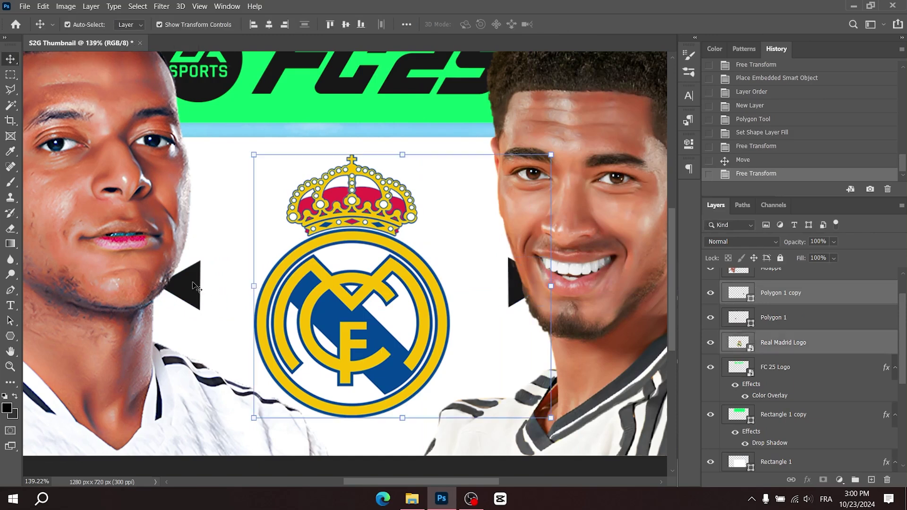
pyautogui.keyDown('ctrl'); pyautogui.click(773, 318); pyautogui.keyUp('ctrl')
pyautogui.click(381, 24)
pyautogui.hotkey('ctrl', '0')
pyautogui.click(392, 413)
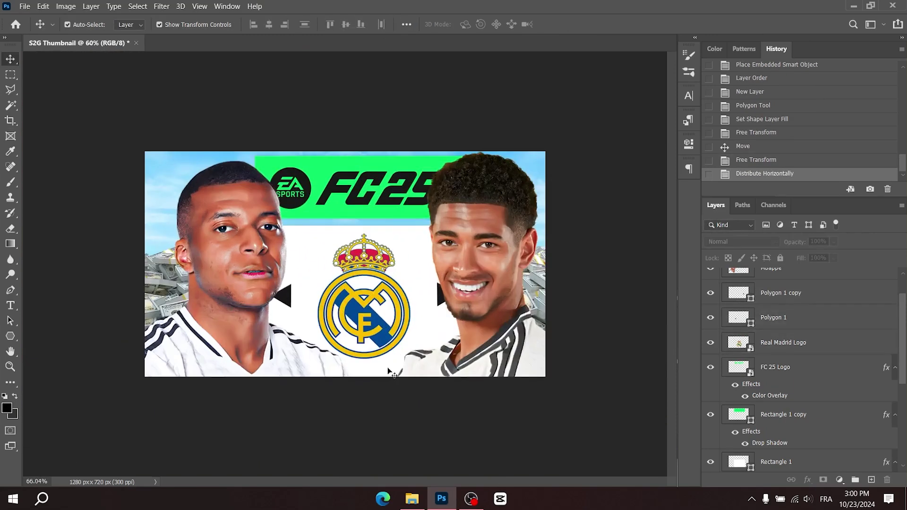
pyautogui.hotkey('ctrl', '+')
# Step: Move a money stack copy onto the lower-left of the canvas
pyautogui.click(452, 298)
pyautogui.keyDown('shift'); pyautogui.click(278, 298); pyautogui.keyUp('shift')
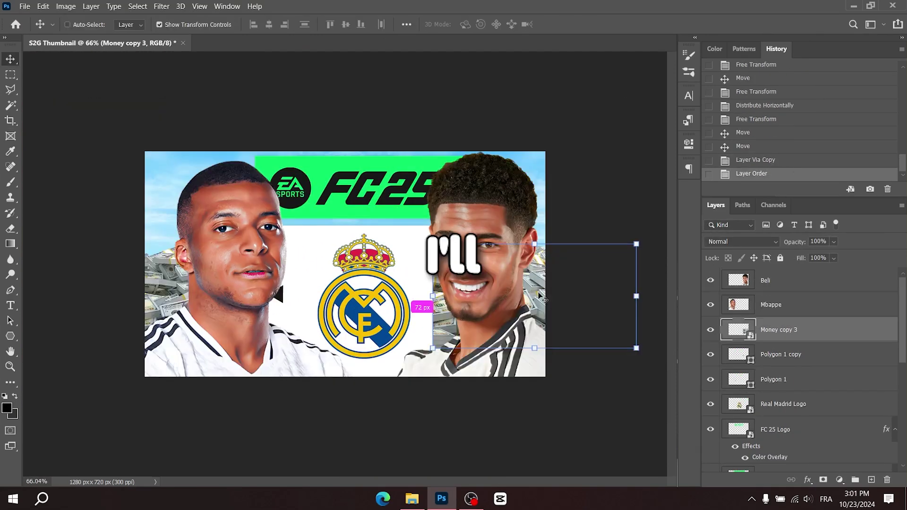
pyautogui.moveTo(543, 298); pyautogui.dragTo(154, 384)
pyautogui.press('Return')
# Step: Duplicate the money stack, bring it to the front, and stretch it along the lower-left bottom
pyautogui.hotkey('ctrl', 'j')
pyautogui.hotkey('ctrl', 't')
pyautogui.press('Return')
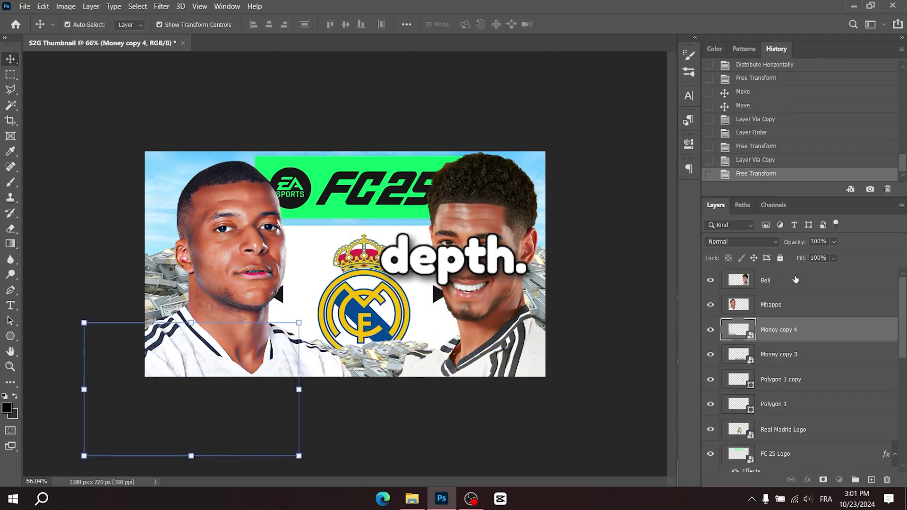
pyautogui.hotkey('ctrl', 'shift', ']')
pyautogui.moveTo(208, 416); pyautogui.dragTo(222, 376)
pyautogui.hotkey('ctrl', 't')
pyautogui.moveTo(316, 403); pyautogui.dragTo(367, 430)
pyautogui.press('Return')
pyautogui.click(548, 141)
# Step: Add another money copy stretched across the lower right of the thumbnail
pyautogui.hotkey('ctrl', '-')
pyautogui.hotkey('ctrl', 'j')
pyautogui.hotkey('ctrl', 't')
pyautogui.moveTo(365, 318); pyautogui.dragTo(464, 347)
pyautogui.press('Return')
pyautogui.hotkey('ctrl', '-')
pyautogui.click(557, 169)
pyautogui.hotkey('ctrl', '+')
pyautogui.hotkey('ctrl', '+')
# Step: Transform the Mbappe and Beli layers together, then select the Sky layer
pyautogui.click(771, 355)
pyautogui.keyDown('shift'); pyautogui.click(776, 334); pyautogui.keyUp('shift')
pyautogui.hotkey('ctrl', 't')
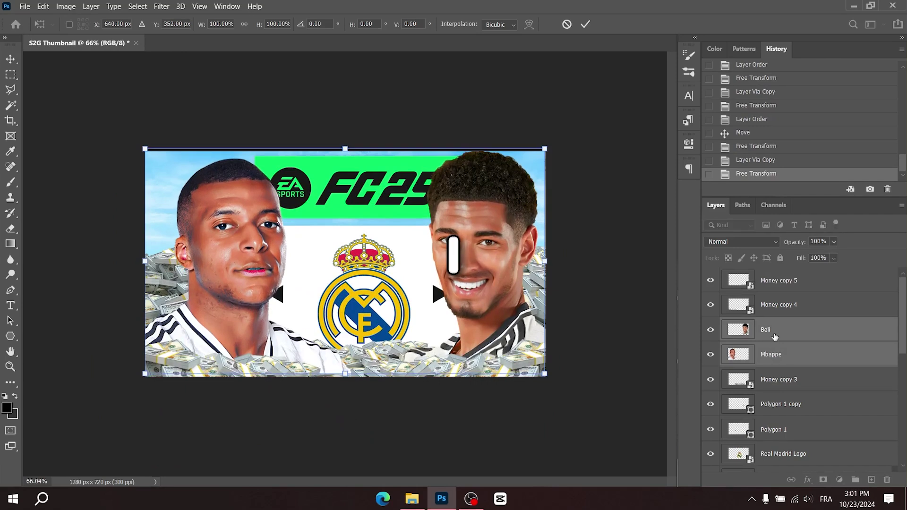
pyautogui.hotkey('ctrl', '+')
pyautogui.hotkey('ctrl', '-')
pyautogui.press('Return')
pyautogui.click(496, 74)
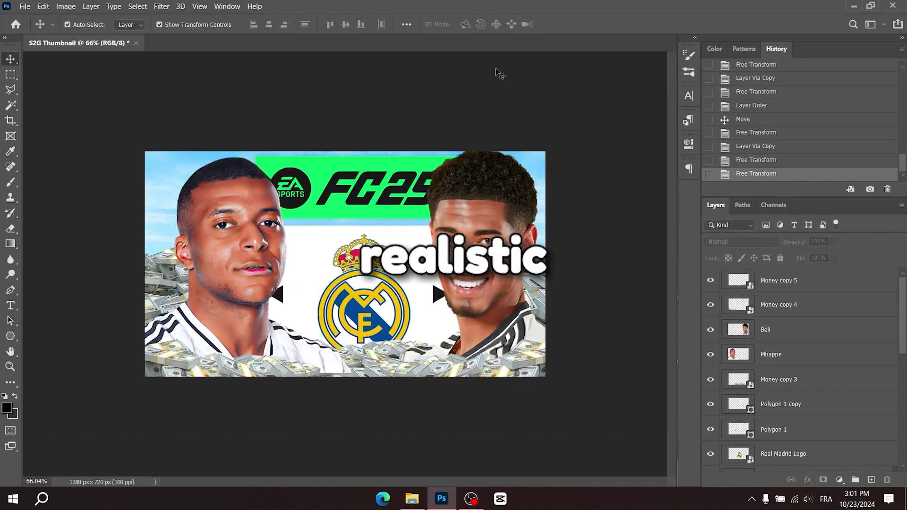
pyautogui.scroll(-5, 856, 426)
pyautogui.click(798, 459)
# Step: Group the sky and cloud layers, then group the money layers
pyautogui.keyDown('shift'); pyautogui.click(785, 410); pyautogui.keyUp('shift')
pyautogui.hotkey('ctrl', 'g')
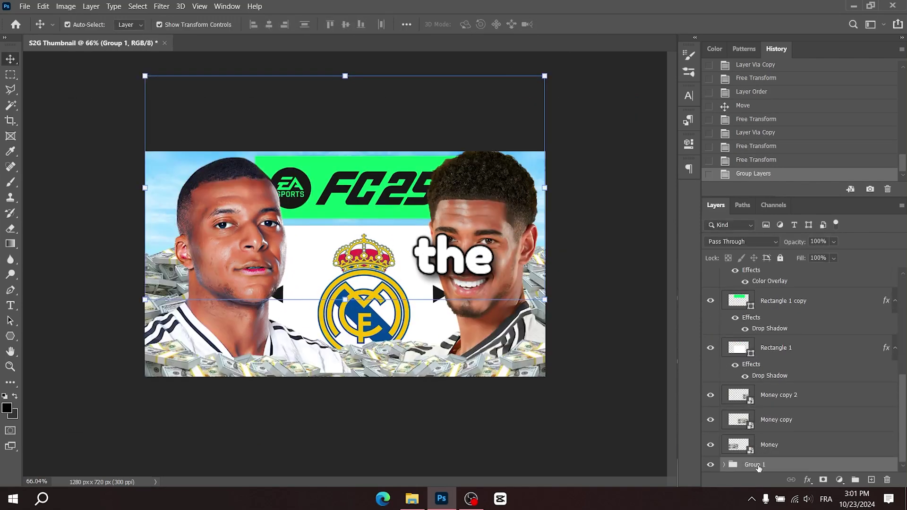
pyautogui.click(773, 448)
pyautogui.keyDown('shift'); pyautogui.click(779, 395); pyautogui.keyUp('shift')
pyautogui.hotkey('ctrl', 'g')
# Step: Rename the money group 'Background Money' and add a new empty layer
pyautogui.doubleClick(755, 453)
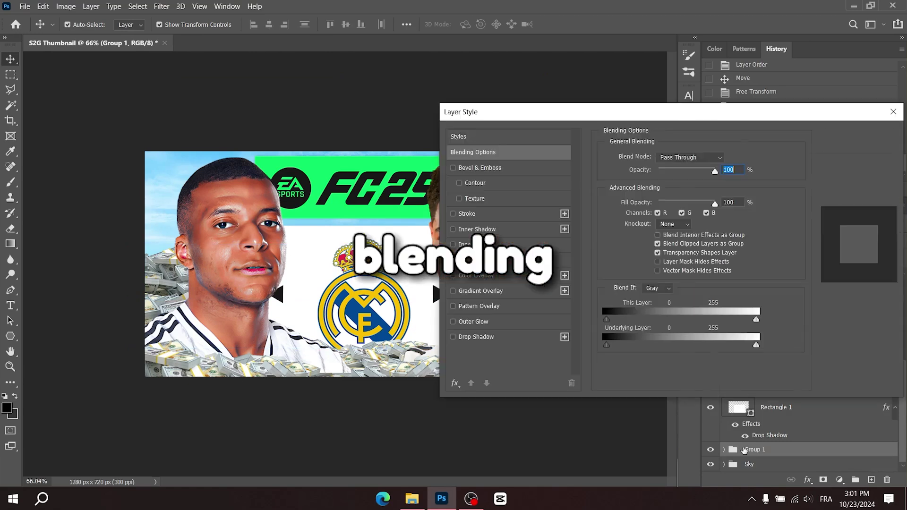
pyautogui.press('Escape')
pyautogui.doubleClick(754, 450)
pyautogui.write('Background')
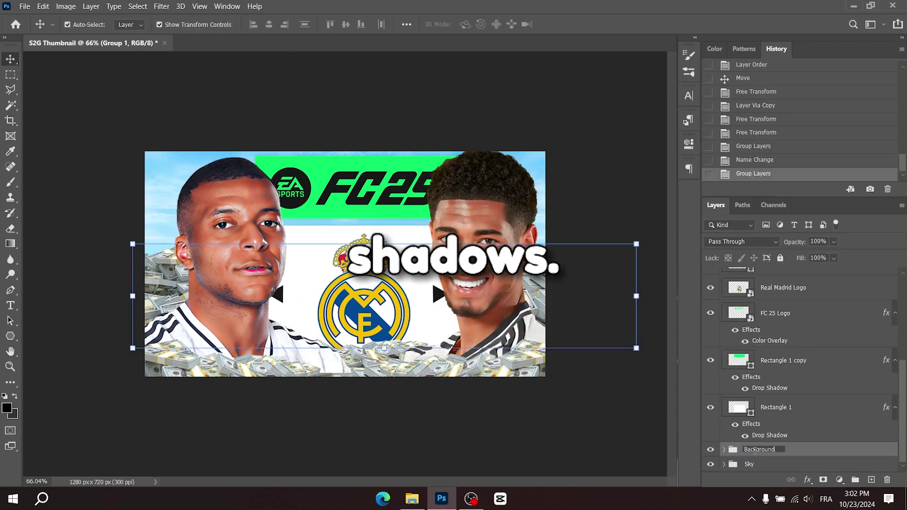
pyautogui.press('Return')
pyautogui.hotkey('ctrl', 'shift', 'alt', 'n')
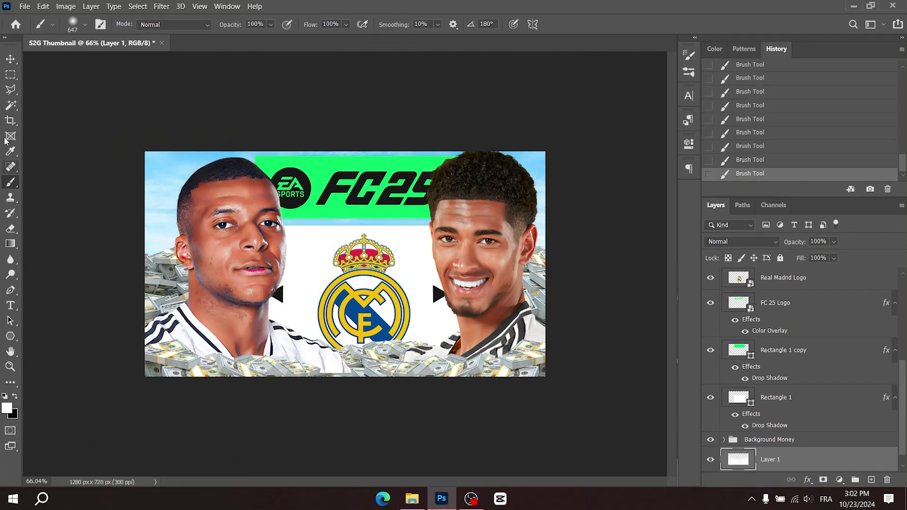
# Step: Add a new layer above Money copy 3 and paint soft black shading at 50% flow, brush size ~339
pyautogui.keyDown('ctrl'); pyautogui.click(239, 260); pyautogui.keyUp('ctrl')
pyautogui.keyDown('ctrl'); pyautogui.click(331, 376); pyautogui.keyUp('ctrl')
pyautogui.hotkey('ctrl', 'shift', 'alt', 'n')
pyautogui.press('x')
pyautogui.rightClick(299, 224)
pyautogui.click(330, 23)
pyautogui.write('50')
pyautogui.moveTo(265, 309); pyautogui.dragTo(174, 351)
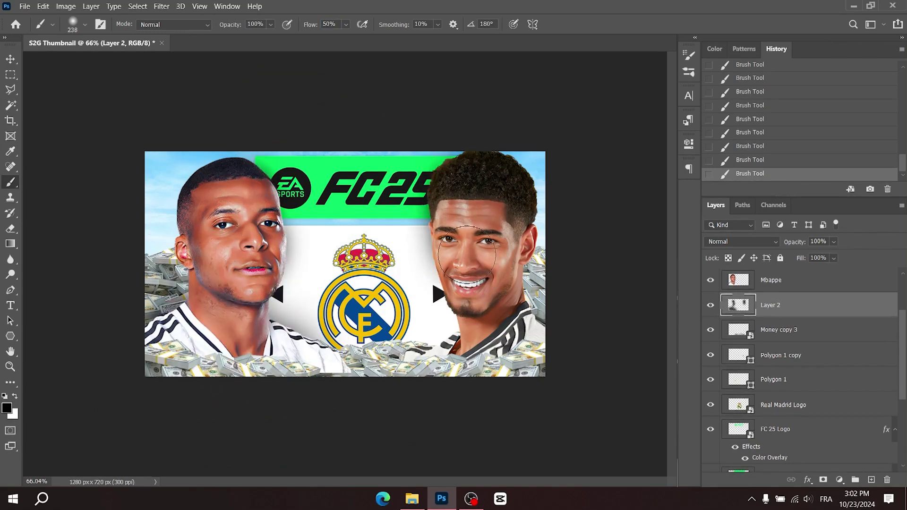
pyautogui.hotkey('ctrl', 'z')
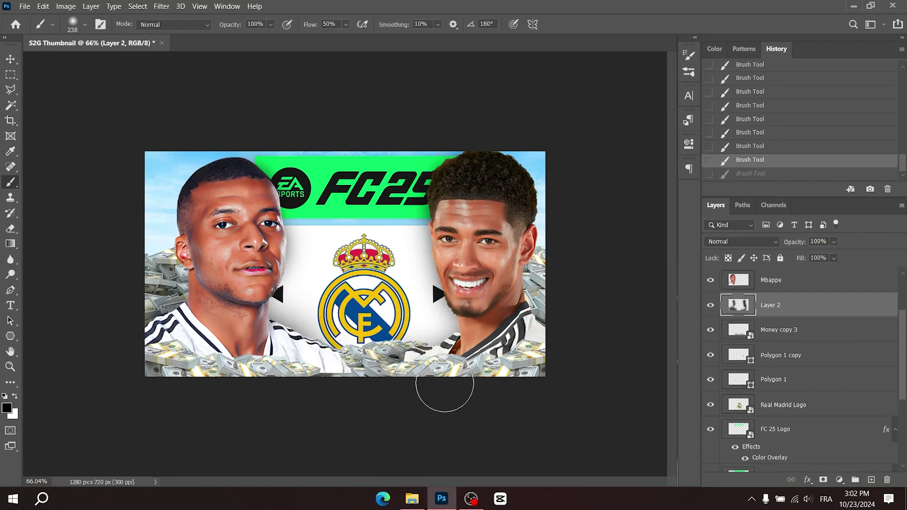
# Step: Move Layer 3 above the FC 25 Logo layer
pyautogui.click(782, 429)
pyautogui.scroll(-2, 803, 449)
pyautogui.click(846, 466)
pyautogui.scroll(-2, 846, 466)
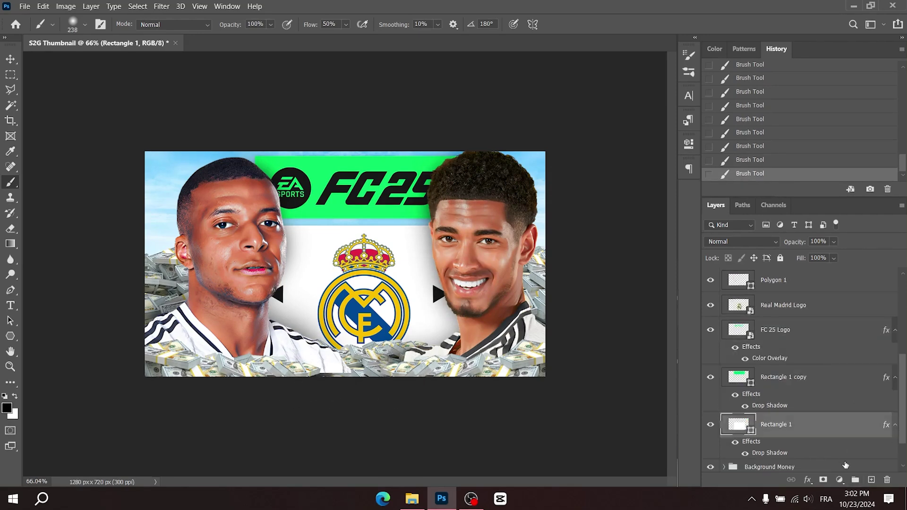
pyautogui.moveTo(809, 416); pyautogui.dragTo(804, 319)
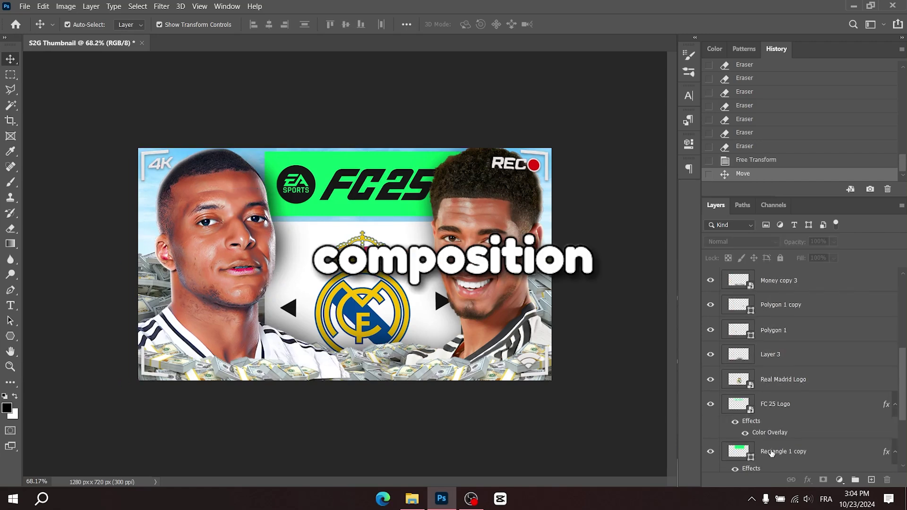
# Step: Free-transform the selected layers, then raise Camera Raw Exposure to +0.20
pyautogui.hotkey('ctrl', 't')
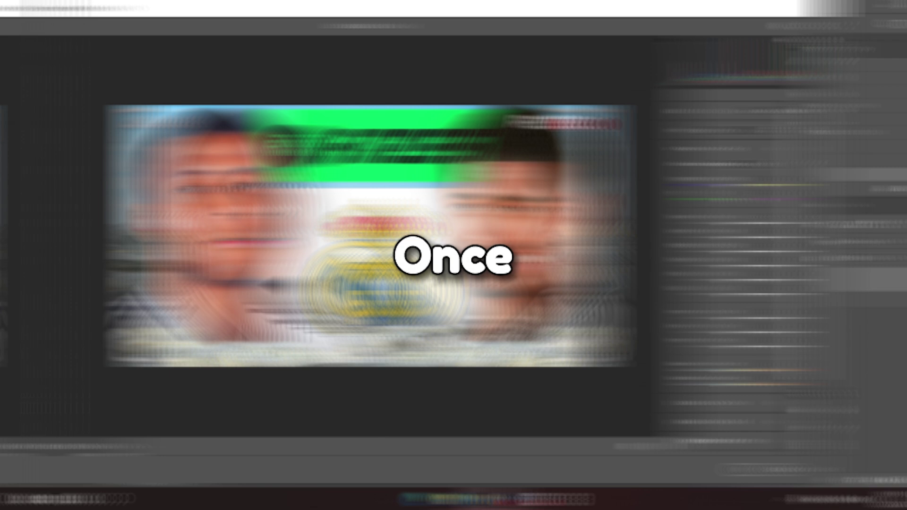
pyautogui.moveTo(689, 224); pyautogui.dragTo(691, 223)
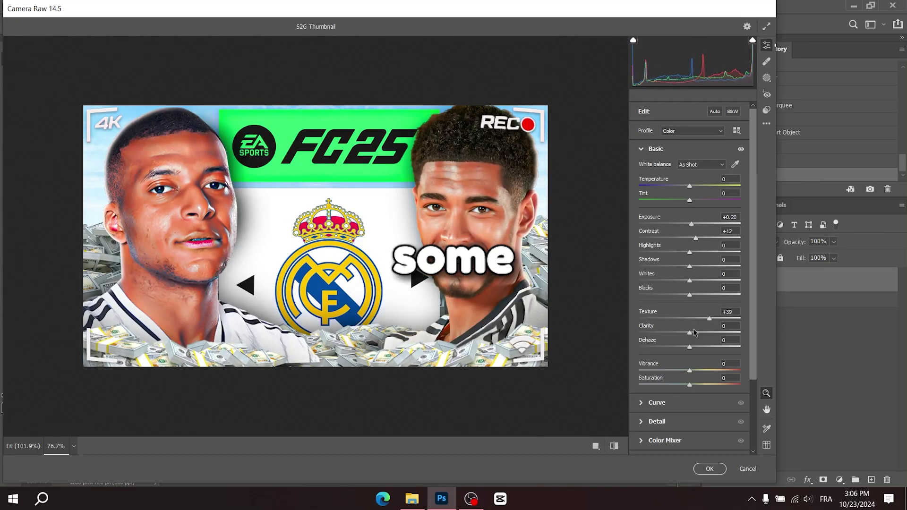
# Step: Set Texture to +27 and apply Sharpening 27, Grain 27 and Vignetting −21
pyautogui.moveTo(708, 321); pyautogui.dragTo(705, 322)
pyautogui.scroll(-2, 700, 366)
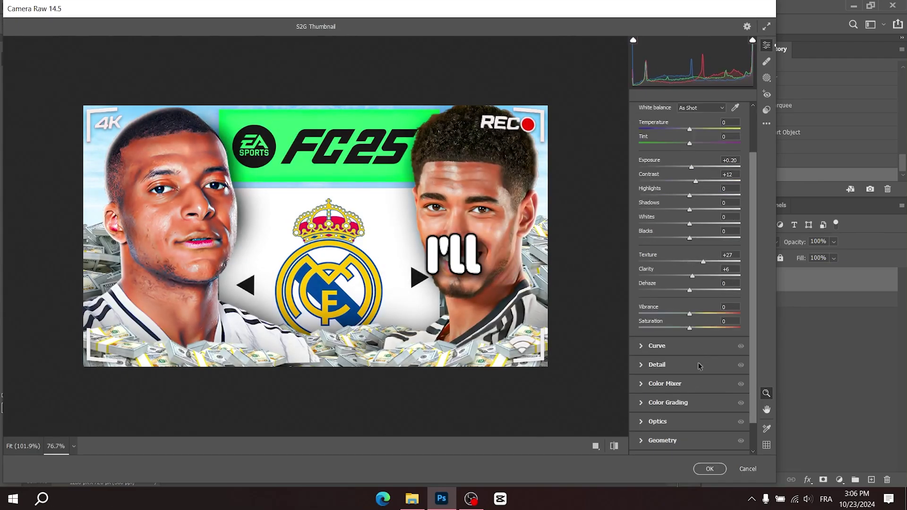
pyautogui.click(653, 364)
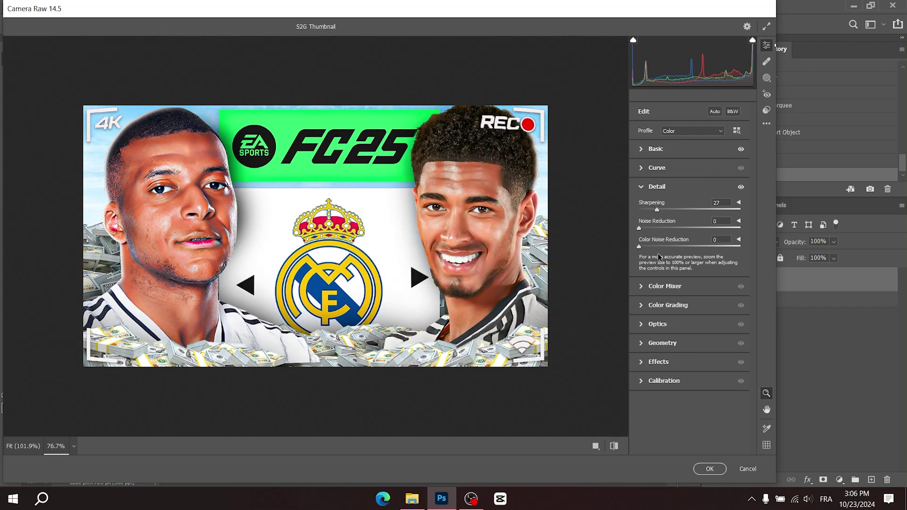
pyautogui.click(657, 362)
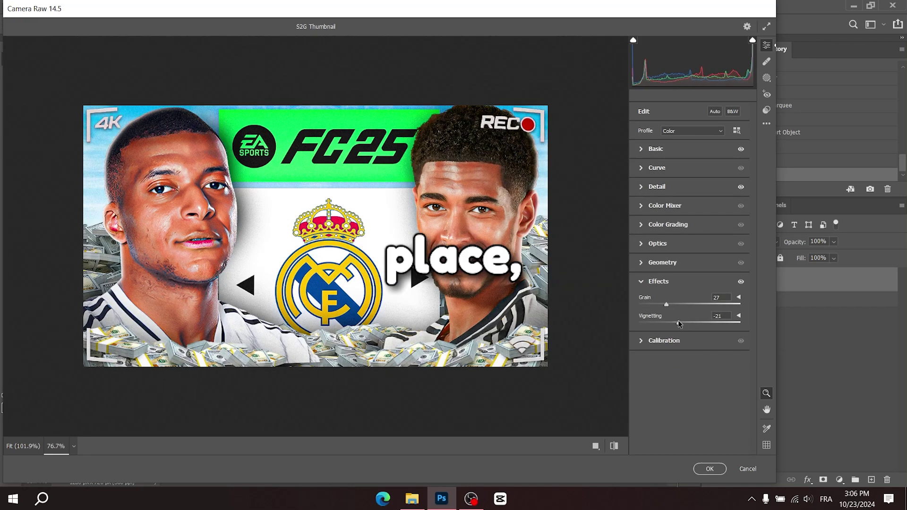
# Step: Shift the Blue primary hue to −27, warm Temperature to +4 and raise Dehaze to +10
pyautogui.click(671, 340)
pyautogui.moveTo(690, 432); pyautogui.dragTo(676, 431)
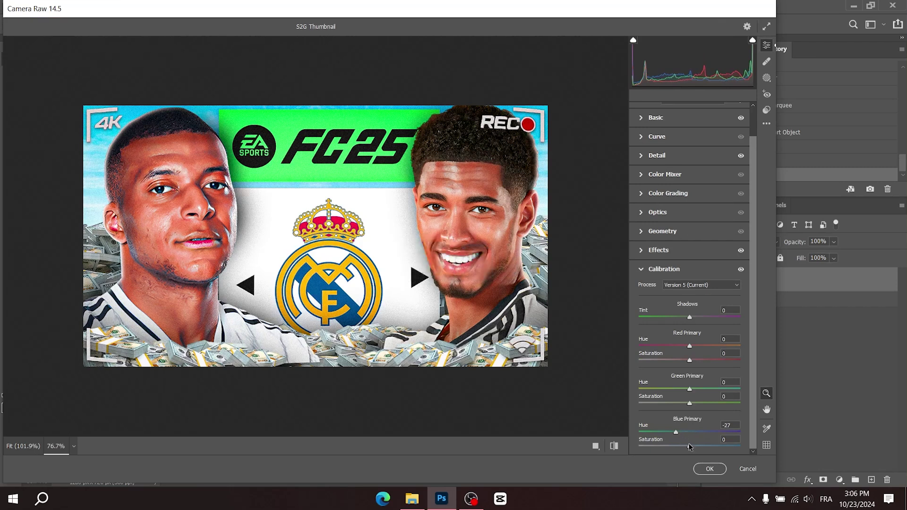
pyautogui.scroll(1, 670, 228)
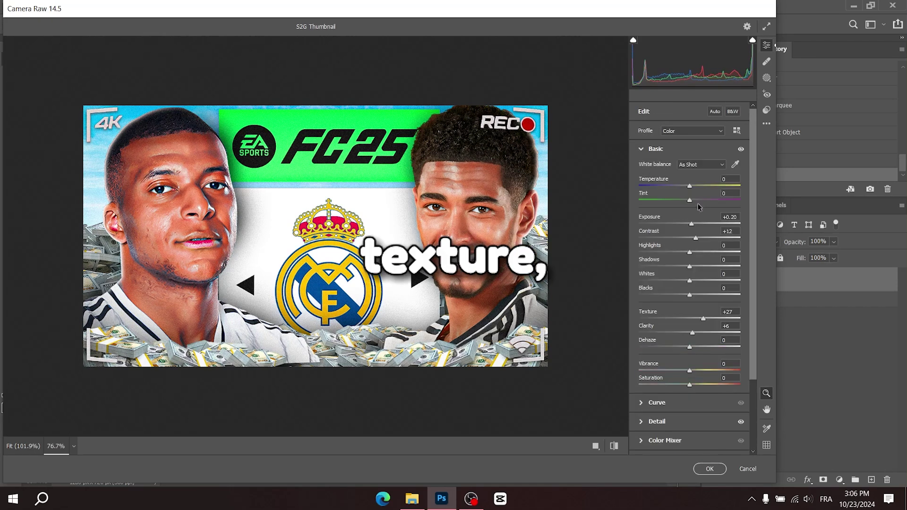
pyautogui.moveTo(690, 187); pyautogui.dragTo(692, 187)
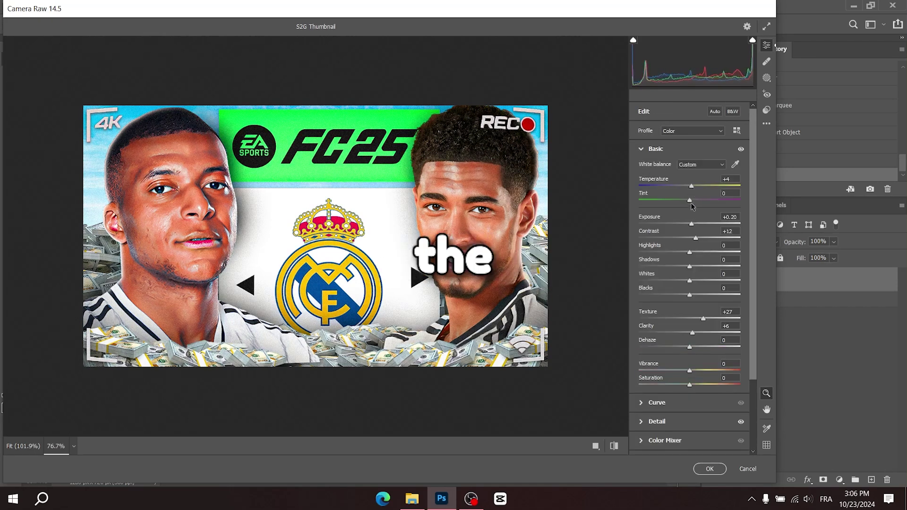
pyautogui.moveTo(690, 348); pyautogui.dragTo(695, 349)
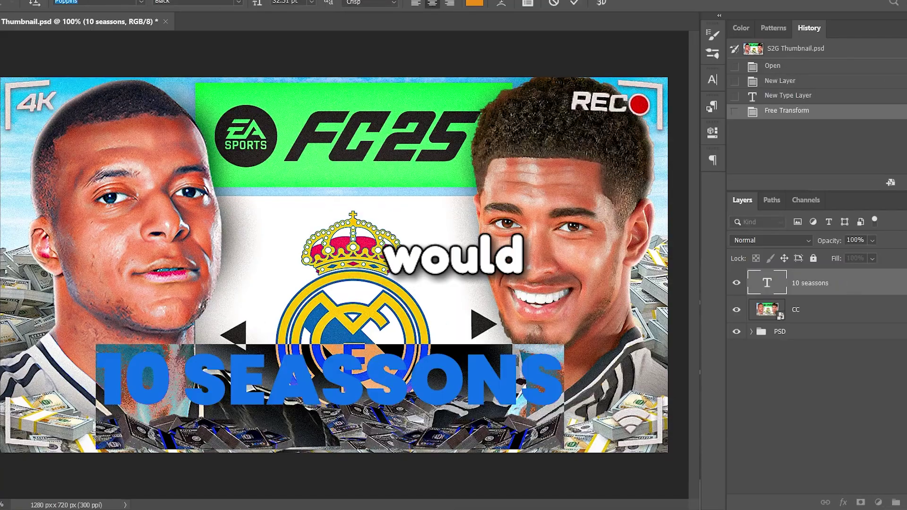
# Step: Set the 10 SEASSONS text in Druk Trial Super Italic and commit it
pyautogui.click(141, 2)
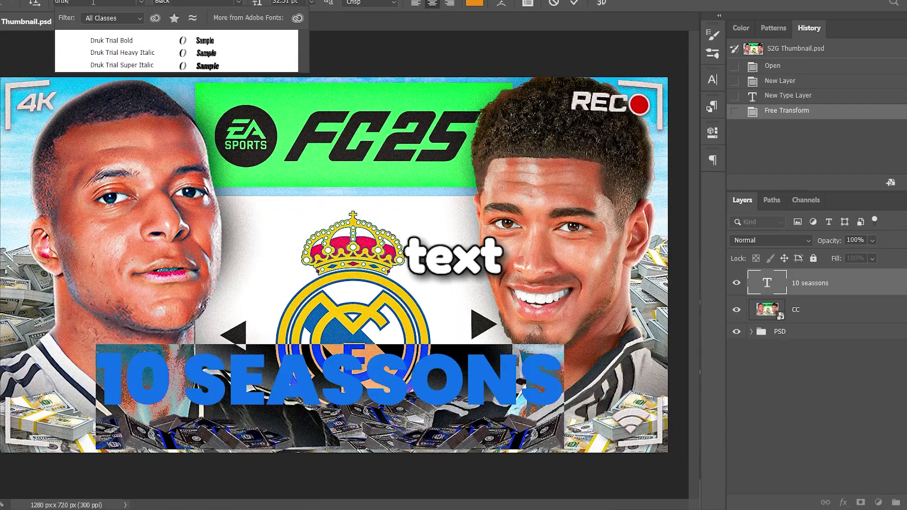
pyautogui.click(145, 67)
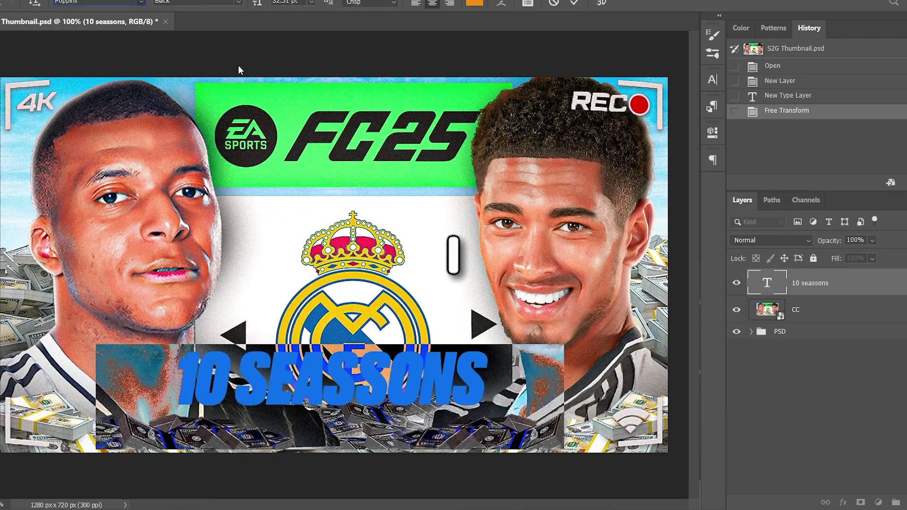
pyautogui.click(579, 5)
# Step: Give the text a yellow-to-yellow Gradient Overlay and a 16 px white Stroke
pyautogui.doubleClick(905, 289)
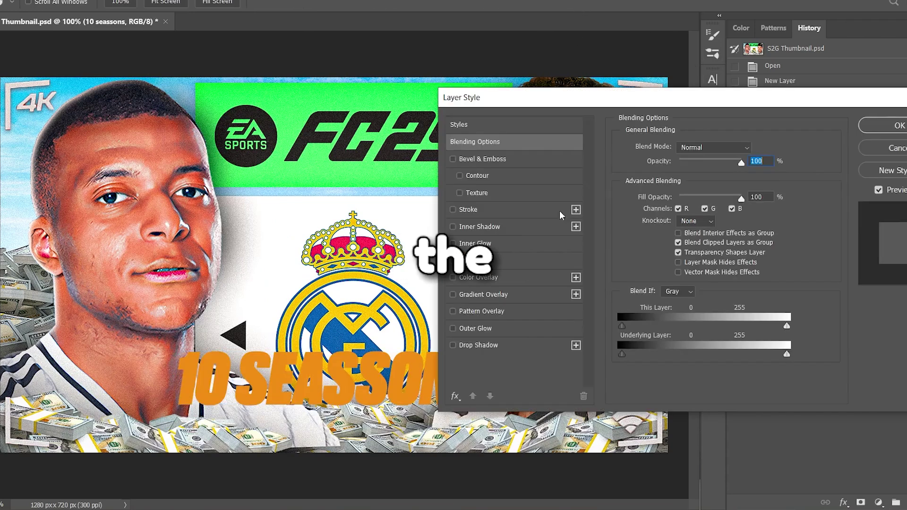
pyautogui.click(517, 293)
pyautogui.click(699, 181)
pyautogui.click(636, 341)
pyautogui.hotkey('ctrl', 'v')
pyautogui.moveTo(800, 303); pyautogui.dragTo(800, 301)
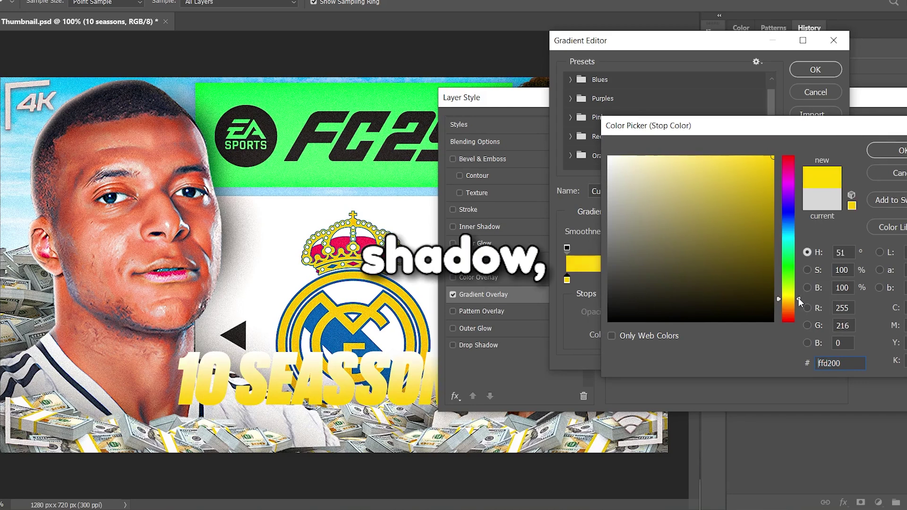
pyautogui.press('Return')
pyautogui.doubleClick(830, 283)
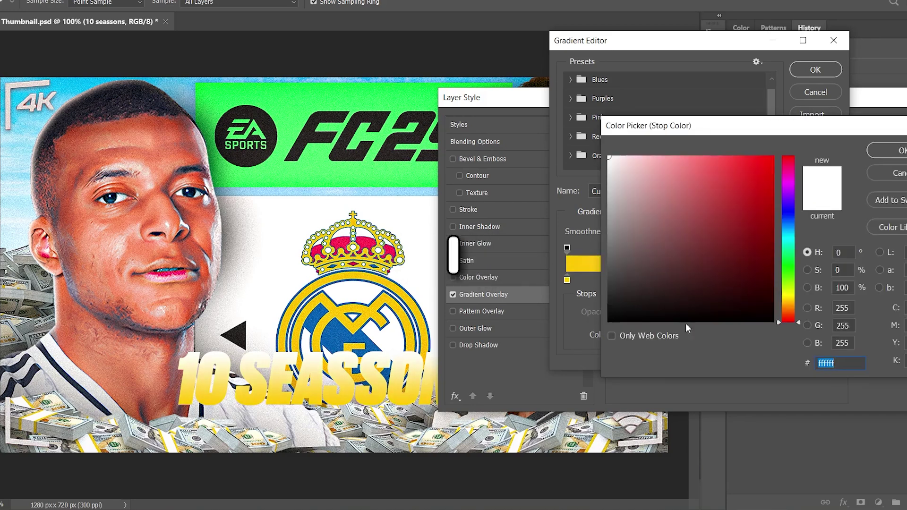
pyautogui.click(788, 294)
pyautogui.write('ffd800')
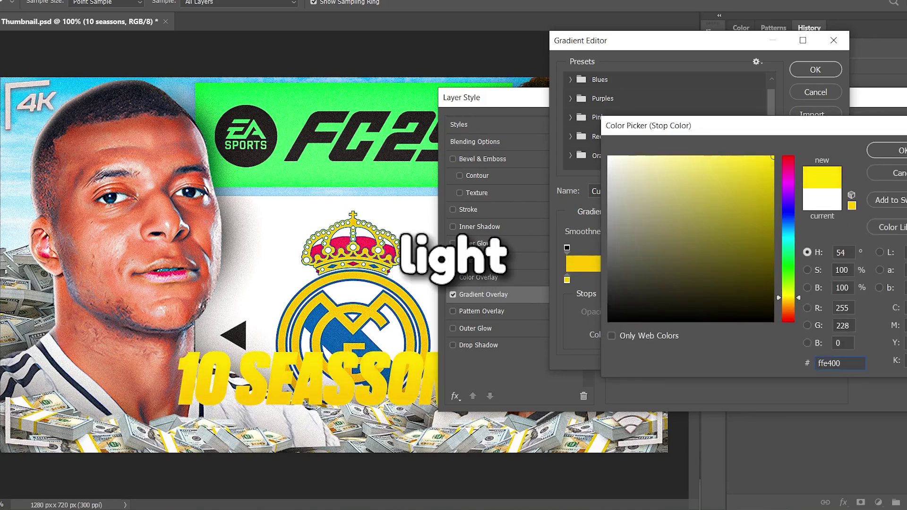
pyautogui.press('Return')
pyautogui.press('Return')
pyautogui.click(526, 208)
pyautogui.moveTo(696, 152); pyautogui.dragTo(676, 154)
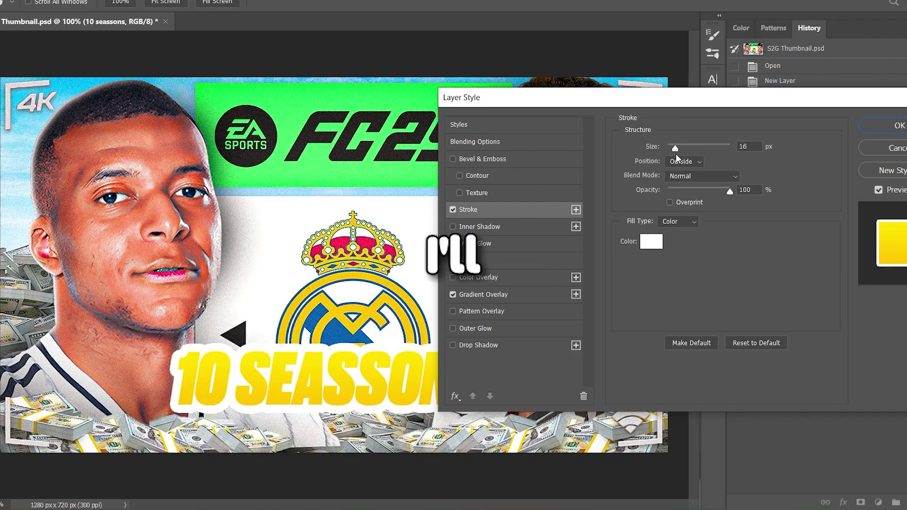